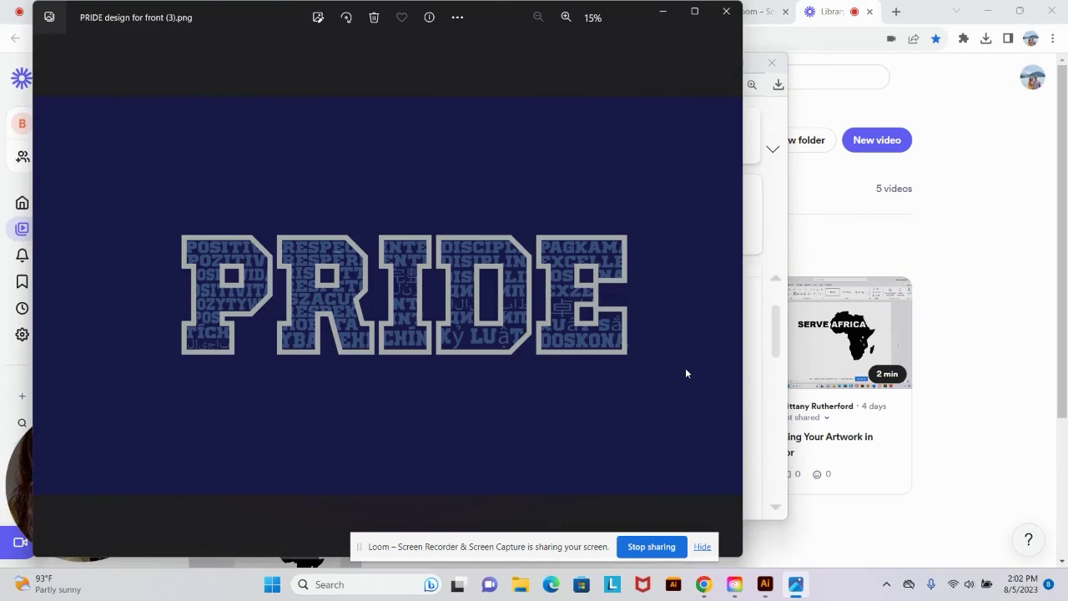
Switch to Illustrator and open the image file PRIDE design for front (3).png
left_click(759, 221)
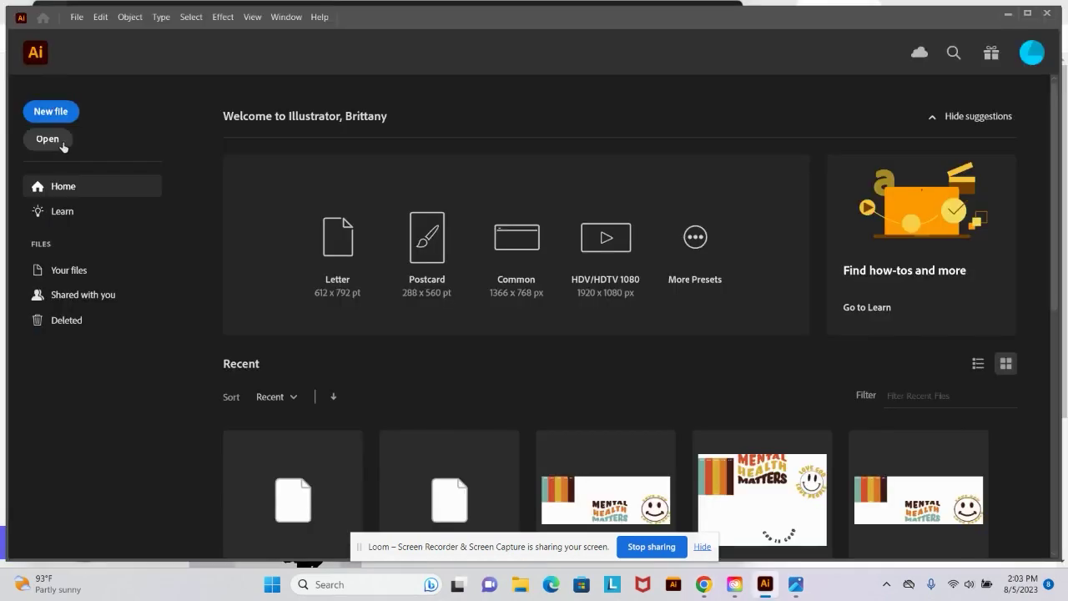
left_click(62, 146)
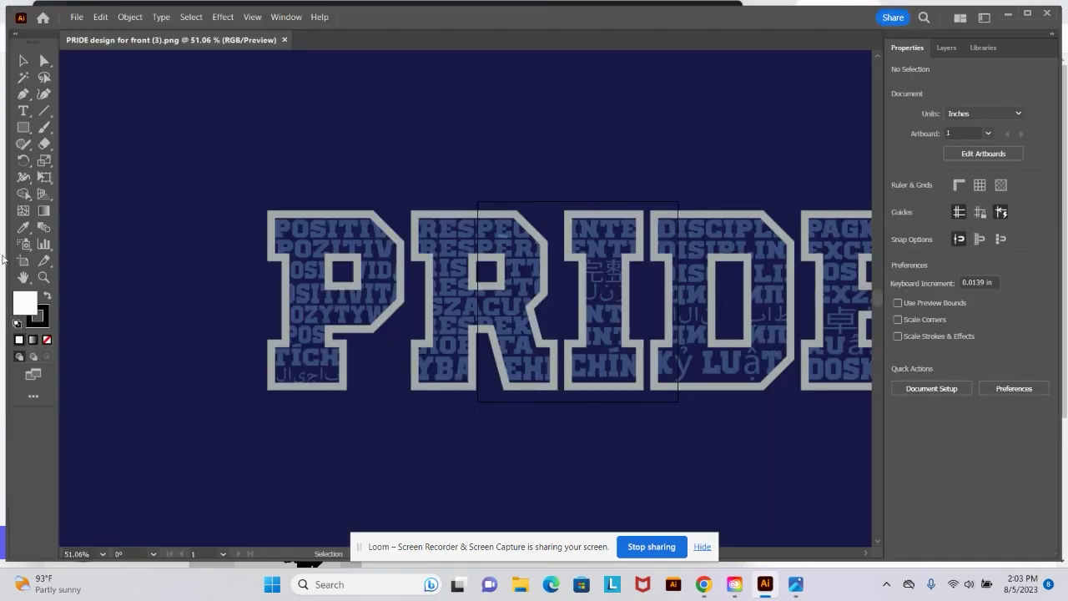
Shrink the PRIDE image to about 3.52 in wide by 1.98 in high and place it within the artboard
double_click(23, 281)
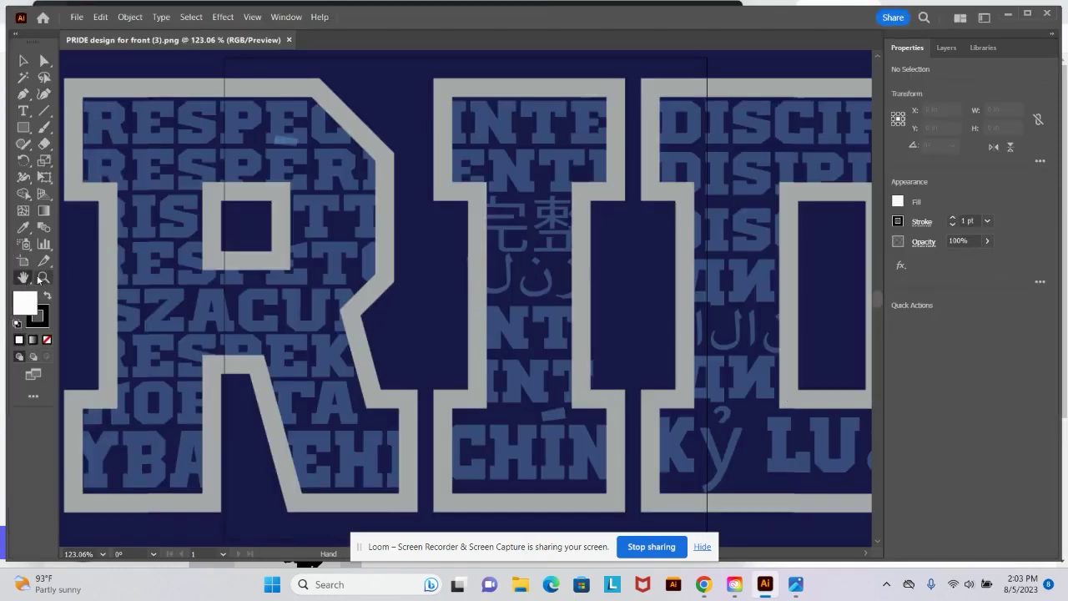
left_click(43, 278)
left_click_drag(724, 320, 584, 320)
left_click(22, 62)
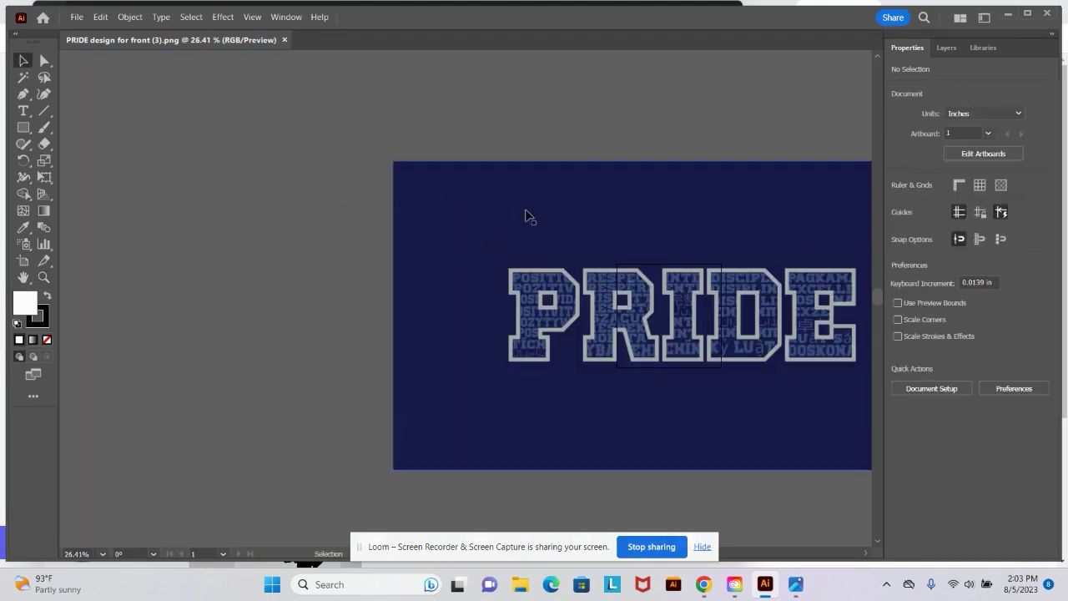
left_click(467, 190)
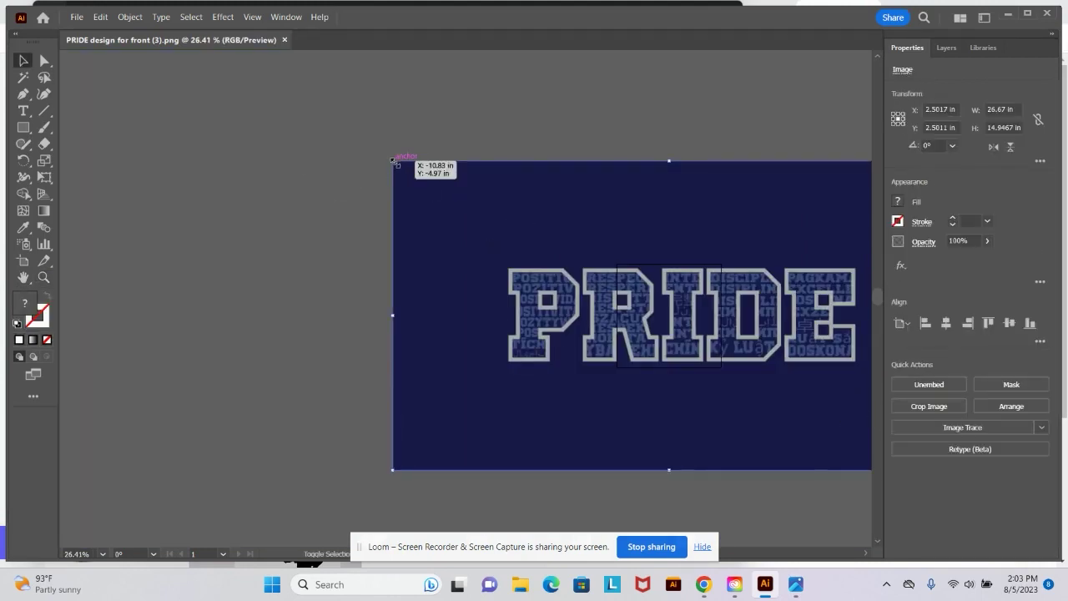
left_click_drag(394, 160, 663, 353)
left_click_drag(751, 388, 612, 305)
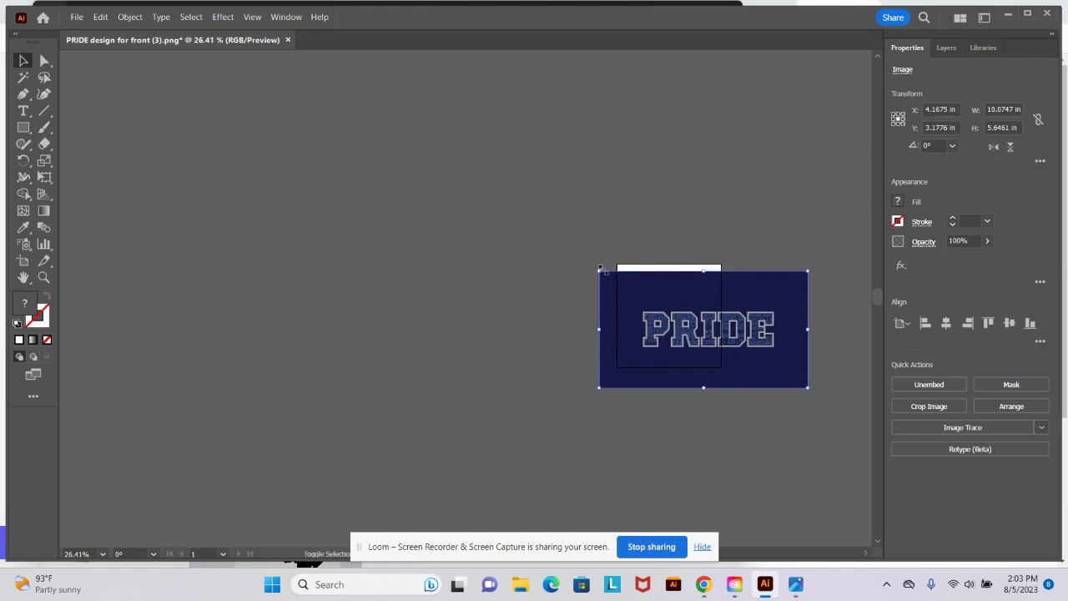
left_click_drag(598, 268, 655, 293)
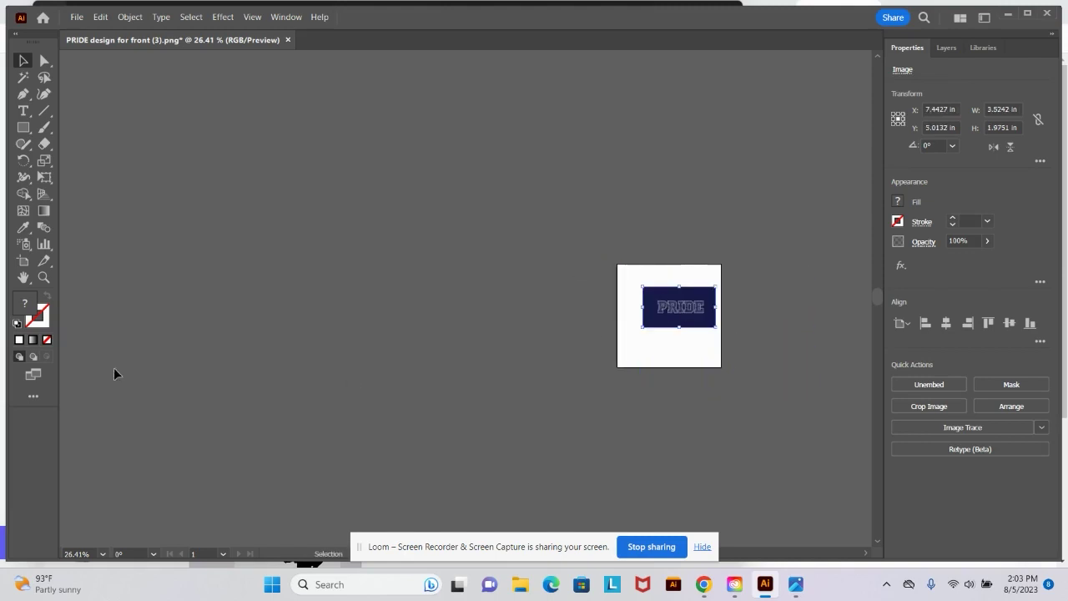
Enlarge the PRIDE image to about 4.56 in wide by 2.56 in high and position it in the artboard's upper half
double_click(20, 281)
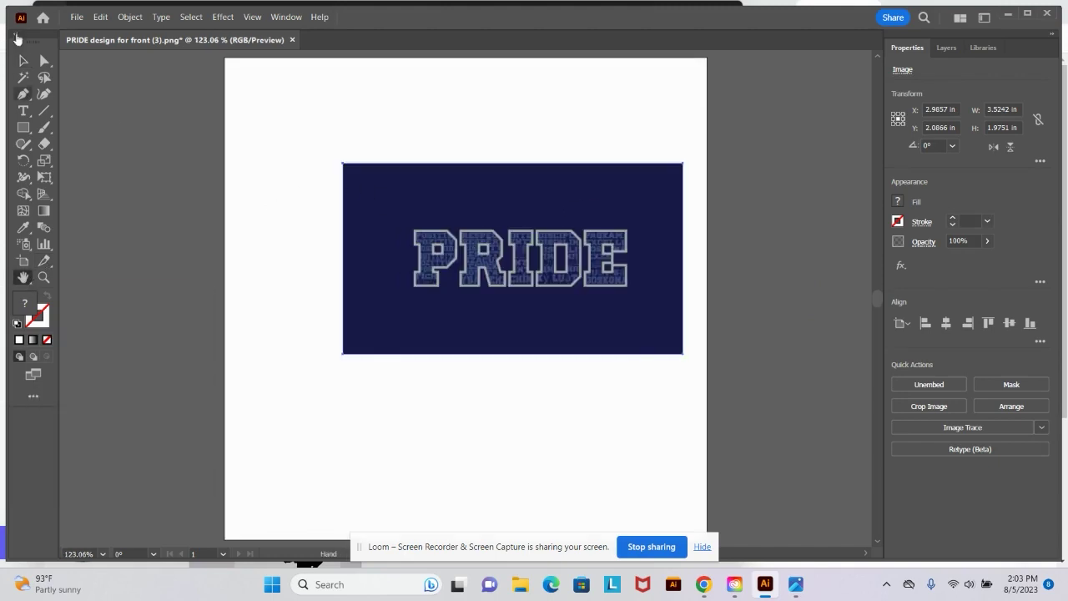
left_click(23, 61)
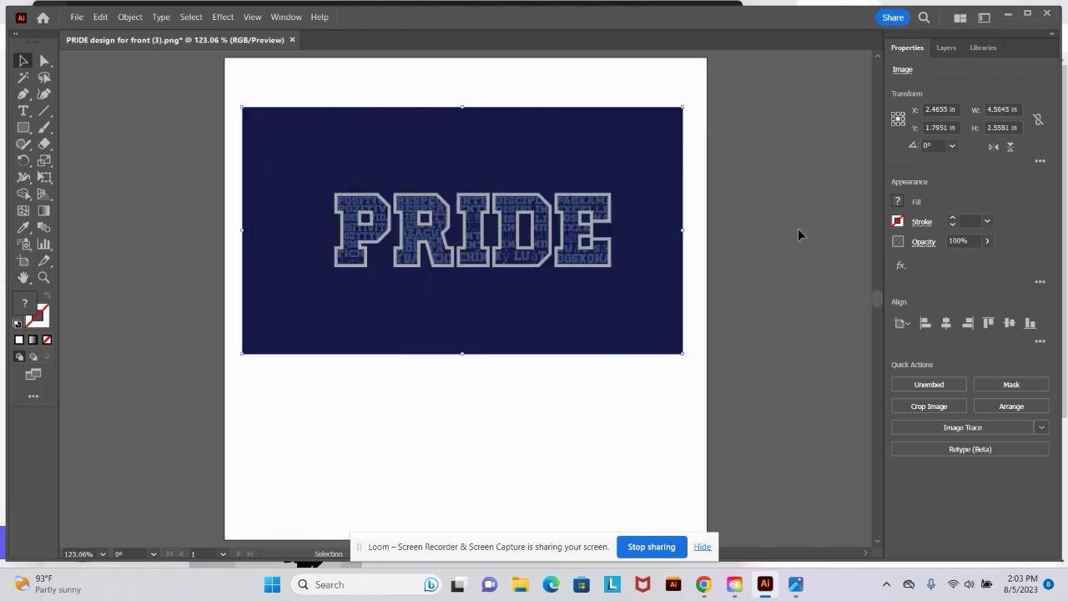
left_click(792, 226)
mouse_move(383, 208)
left_mouse_down()
mouse_move(404, 316)
mouse_move(350, 155)
mouse_move(375, 212)
left_mouse_up()
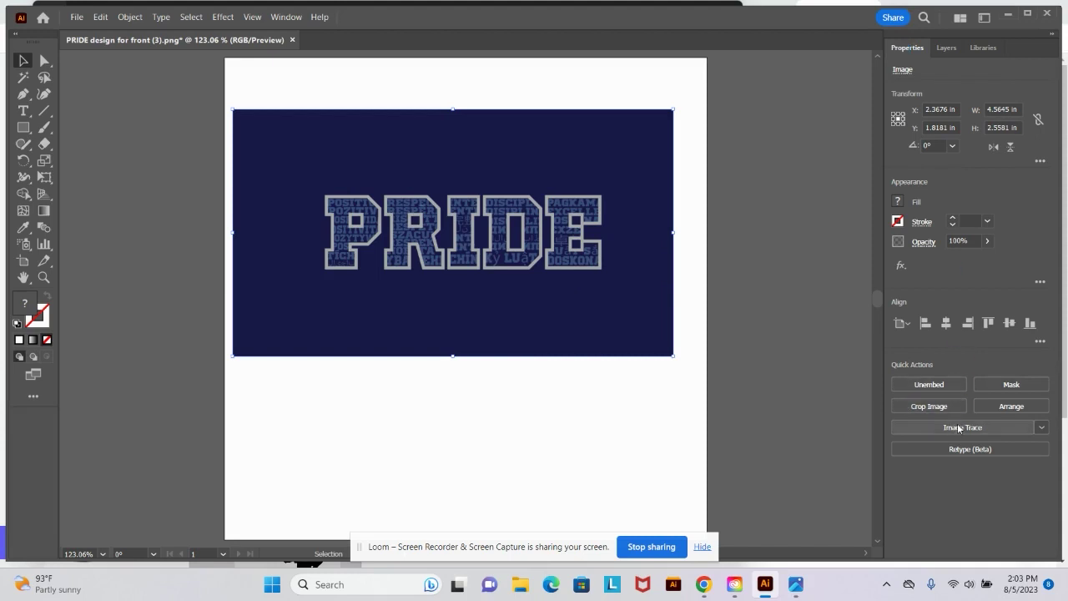
Reset the Essentials workspace to its default layout and reselect the PRIDE image
left_click(984, 19)
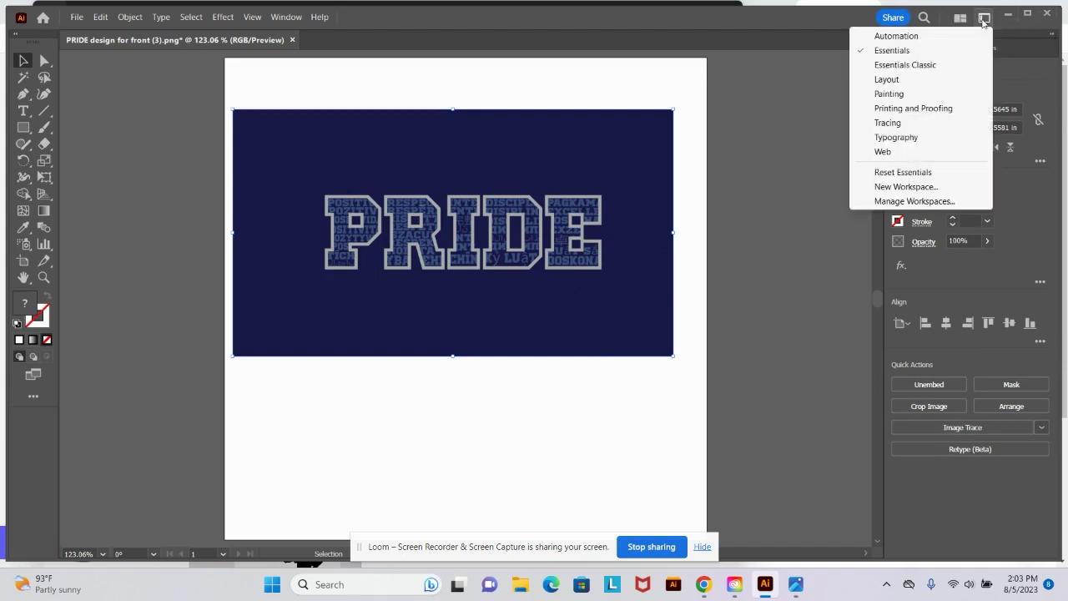
left_click(903, 172)
left_click(984, 17)
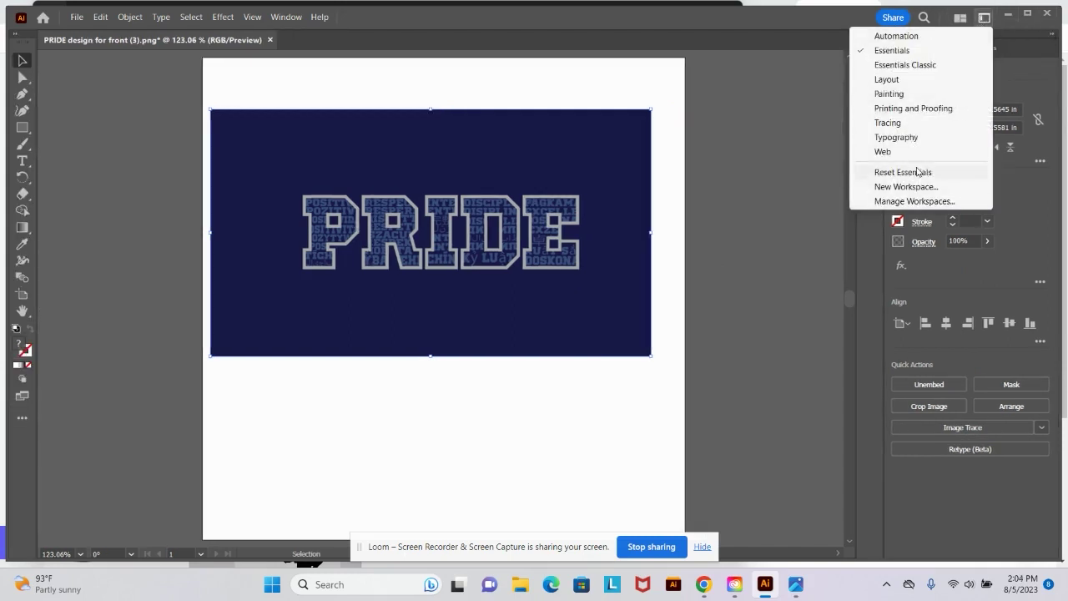
left_click(283, 74)
left_click(283, 16)
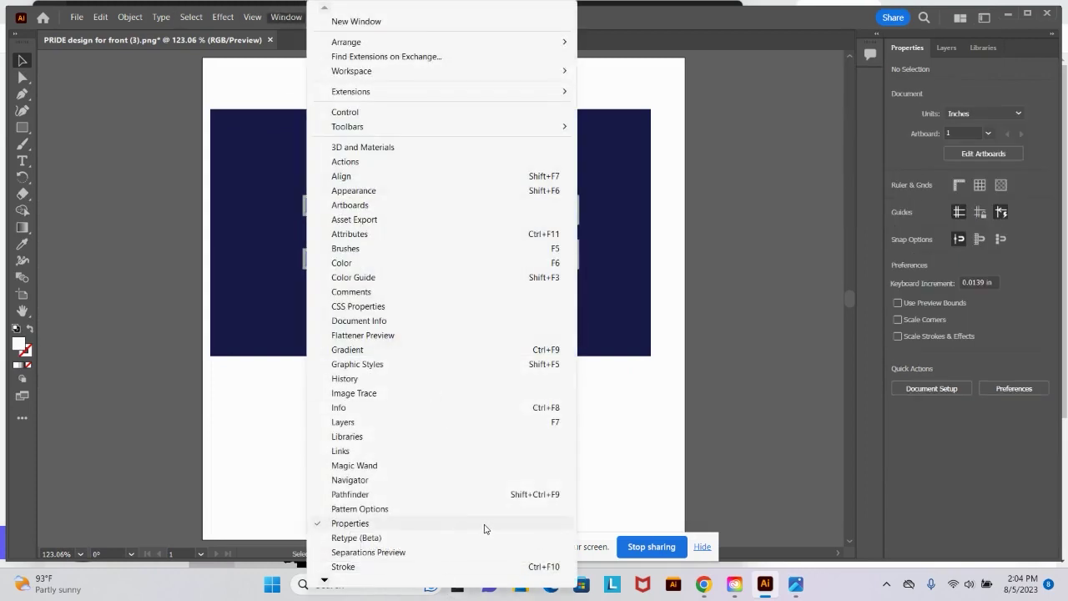
left_click(506, 270)
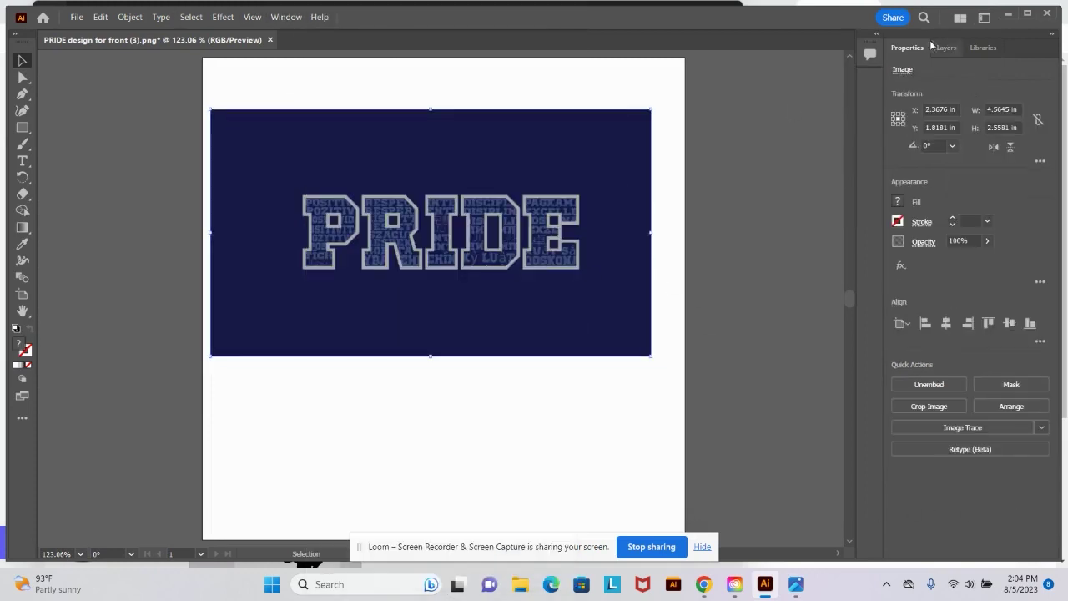
Image-trace the PRIDE artwork with the 16 Colors preset, accepting the large-image tracing
left_click(960, 429)
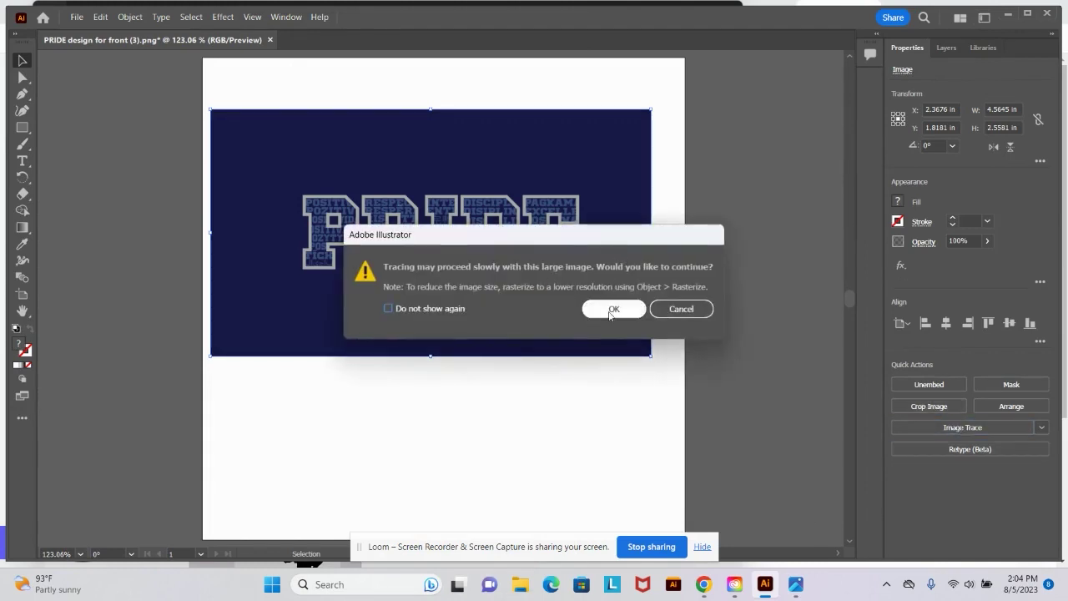
left_click(611, 310)
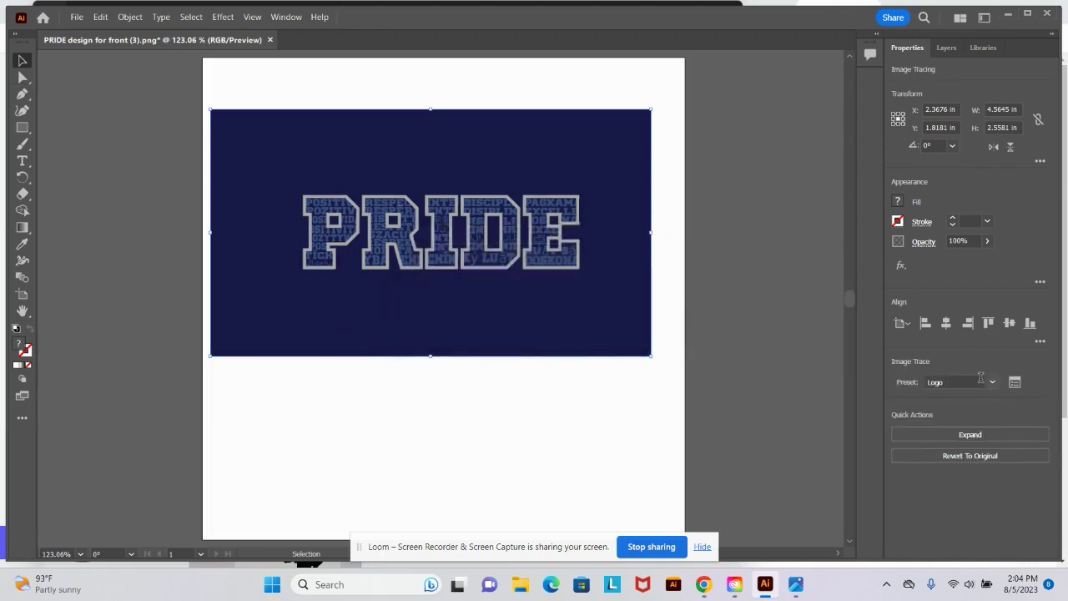
left_click(981, 379)
left_click(994, 383)
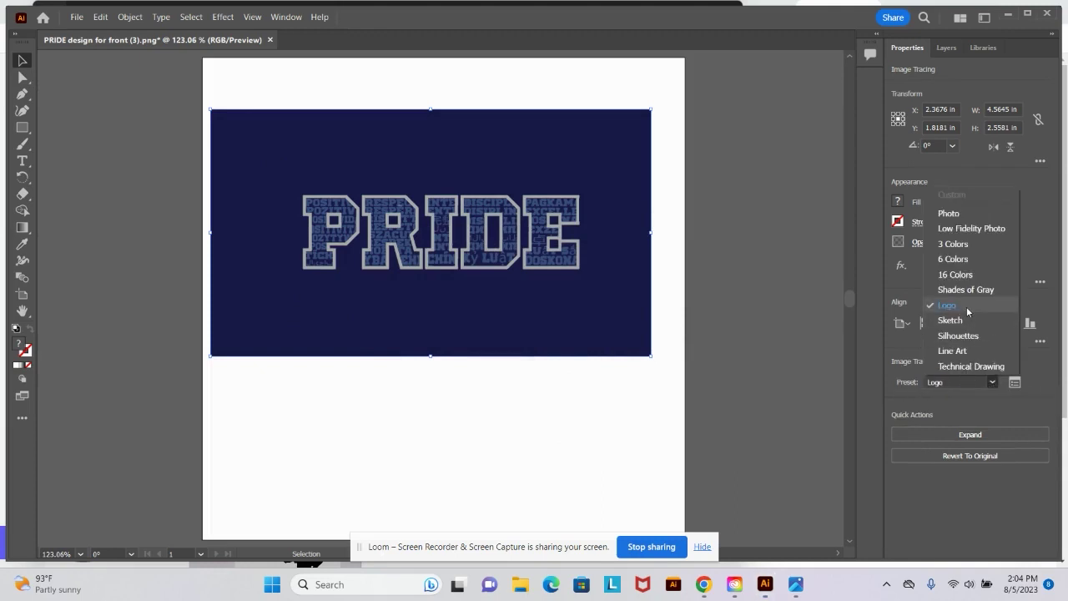
left_click(955, 275)
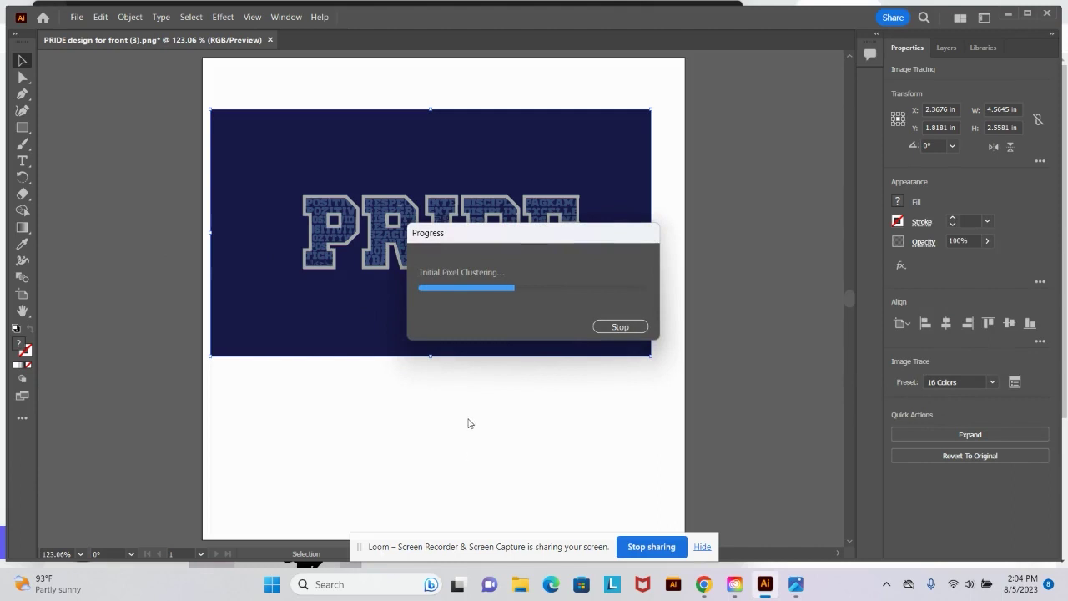
Switch the tool set from Basic to Advanced
left_click(22, 419)
left_click(207, 37)
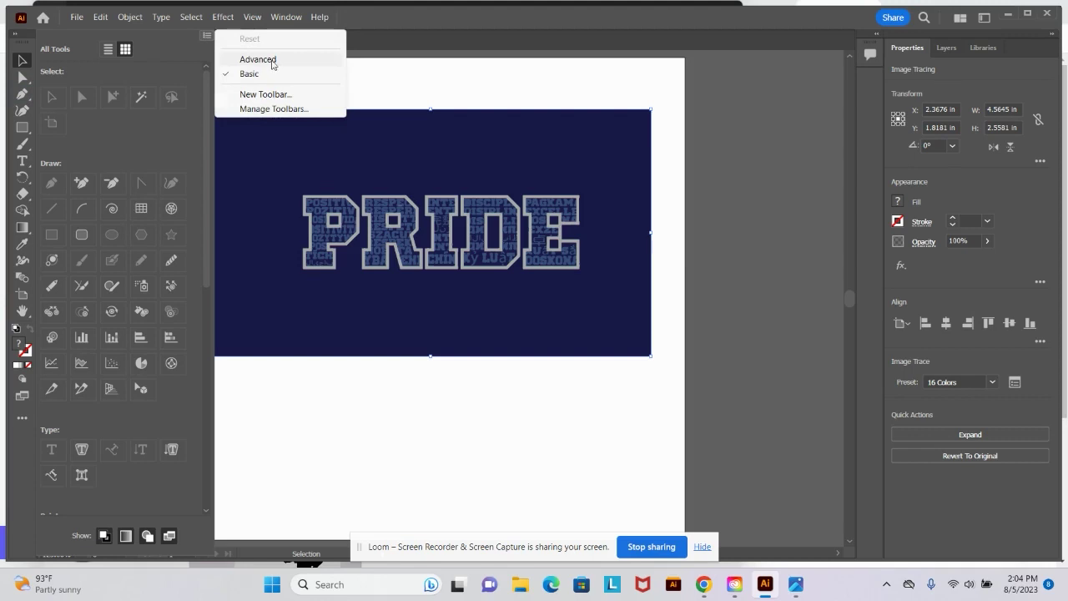
left_click(273, 61)
Expand the traced PRIDE artwork into editable vector shapes and shift the resulting group slightly left on the artboard
left_click(43, 278)
left_click_drag(497, 229, 572, 220)
left_click_drag(666, 255, 637, 250)
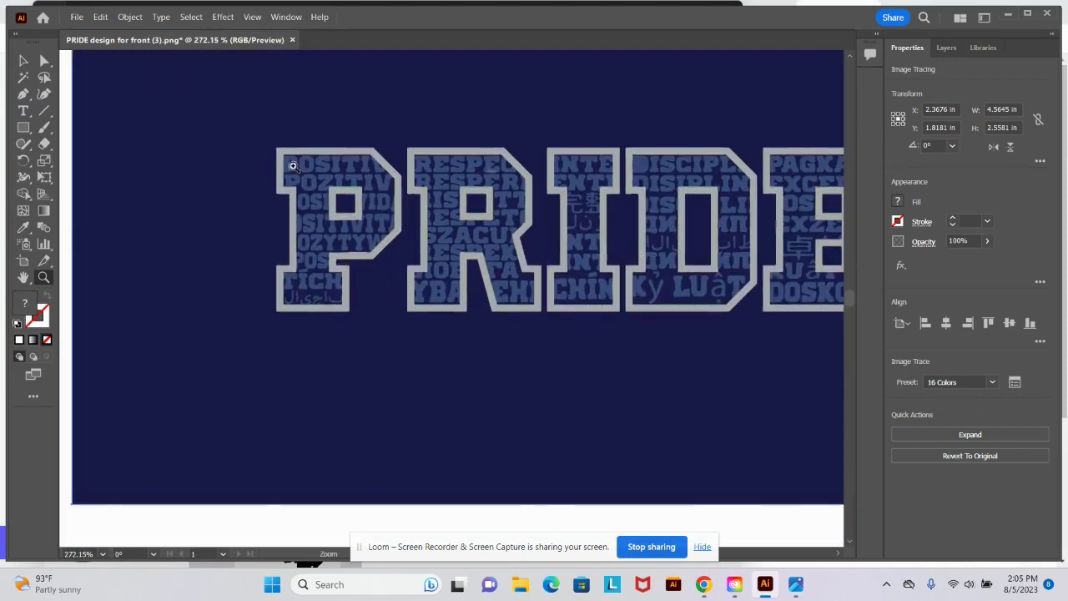
left_click_drag(533, 187, 480, 191)
left_click(23, 62)
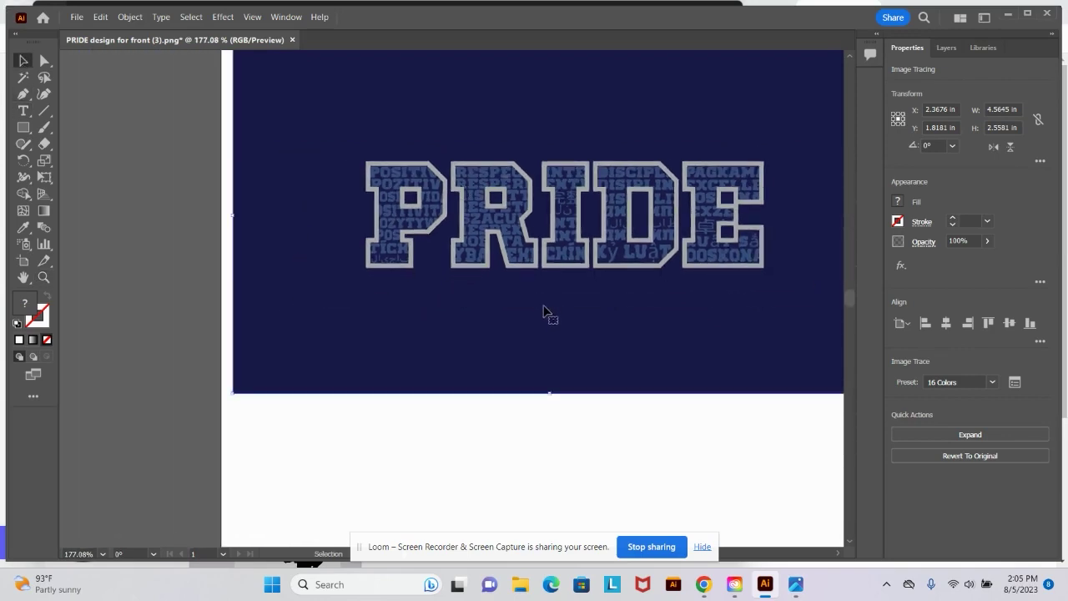
left_click(972, 435)
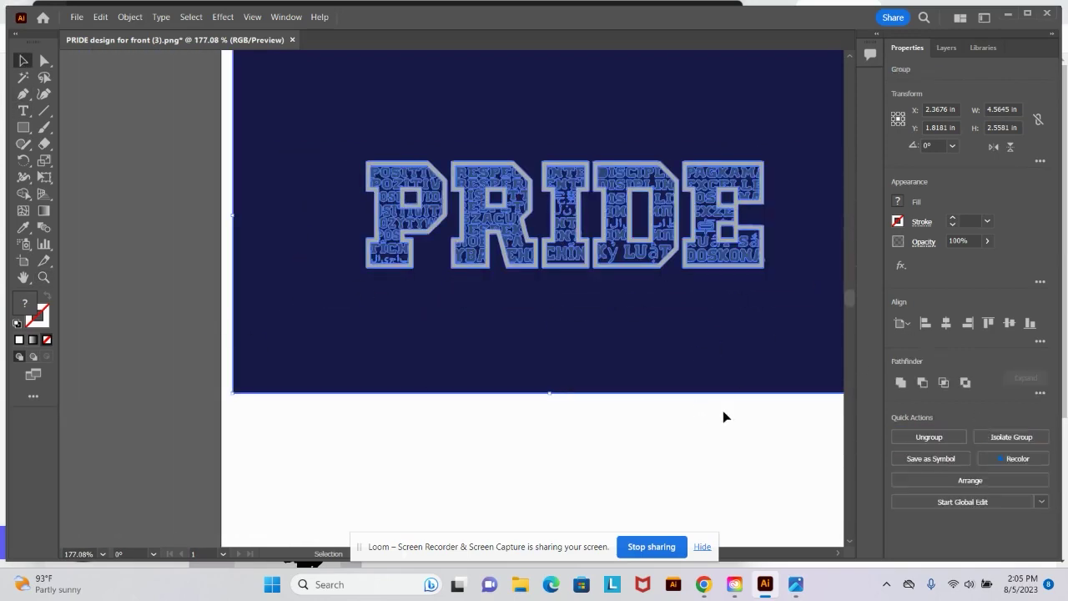
scroll(298, 267, "up", 1)
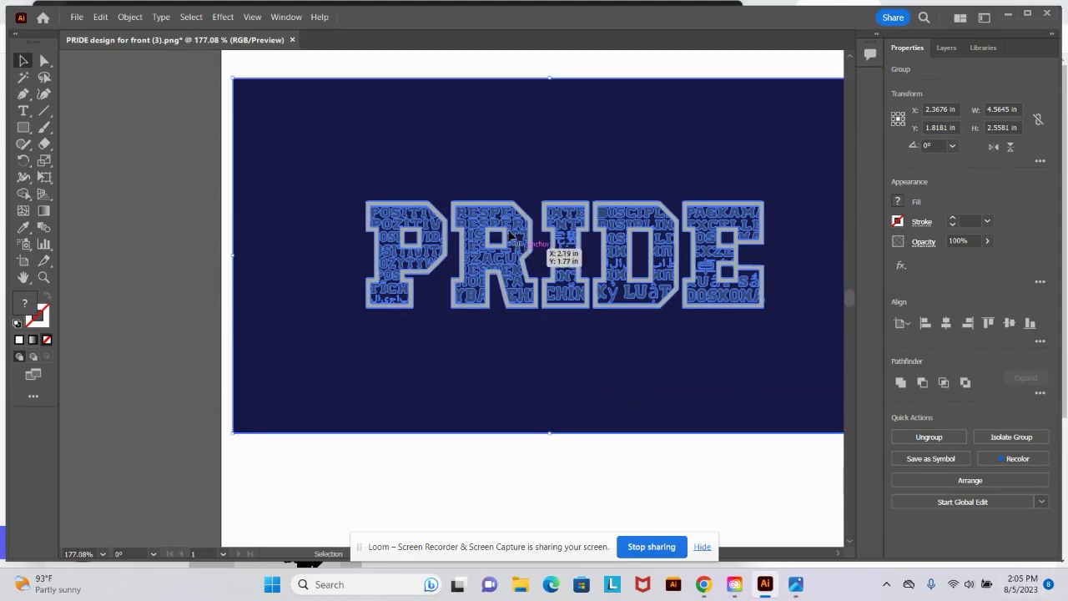
left_click_drag(520, 134, 505, 132)
Examine the expanded outlines of the words inside the PRIDE letters up close, from the P through to the E
left_click(43, 277)
left_click_drag(555, 229, 733, 226)
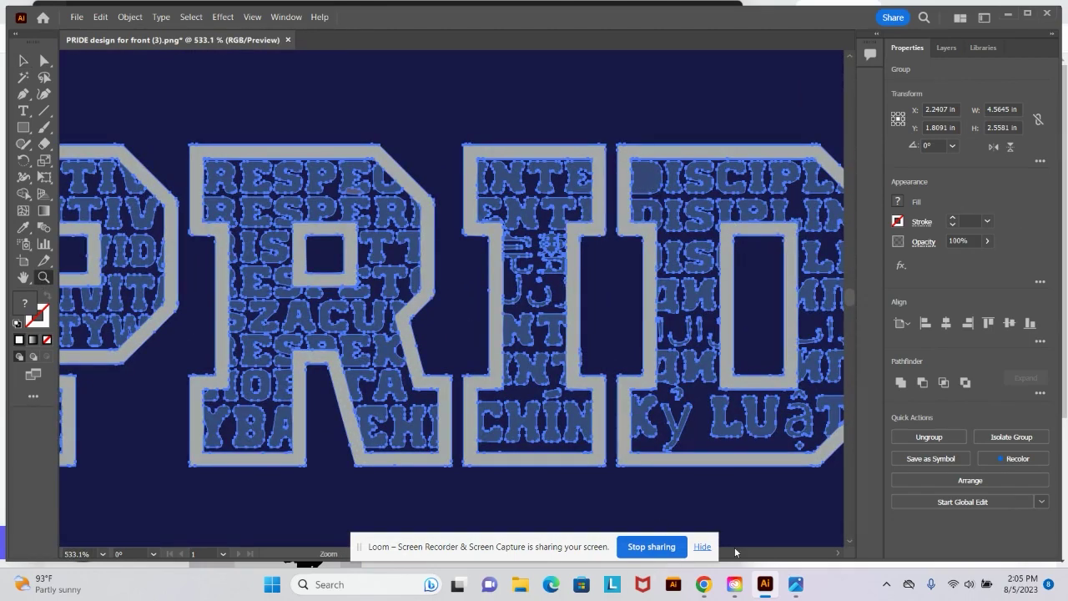
left_click(837, 554)
left_click(832, 554)
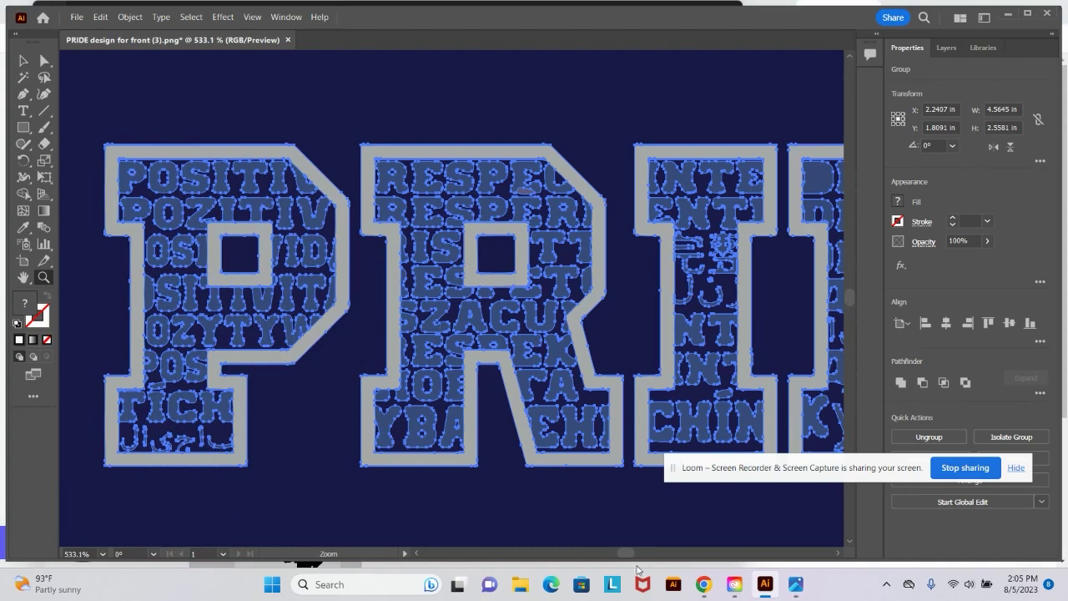
scroll(628, 558, "left", 2)
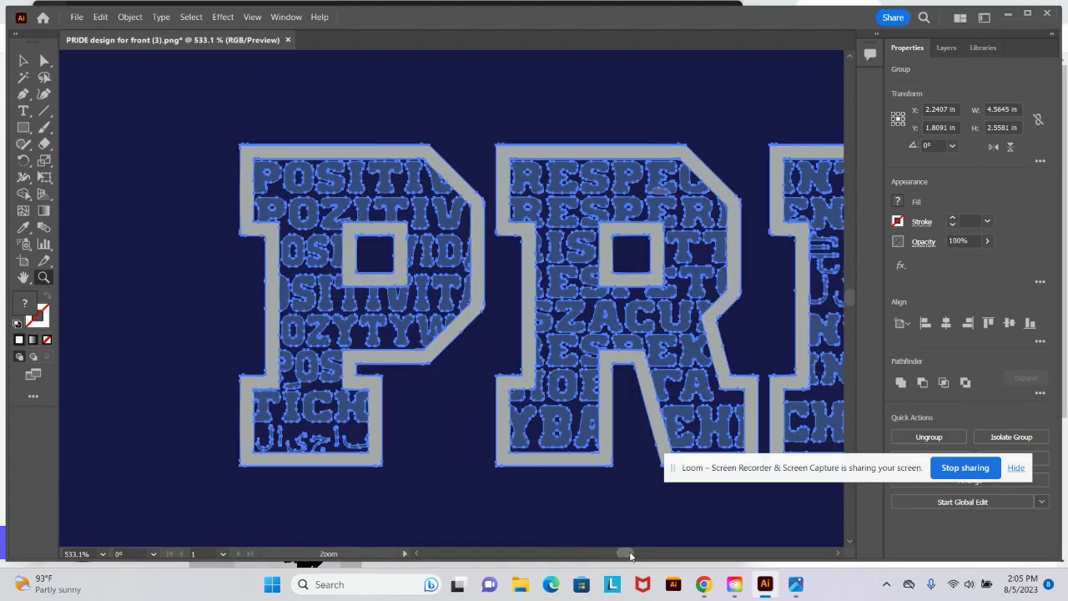
left_click_drag(630, 556, 631, 554)
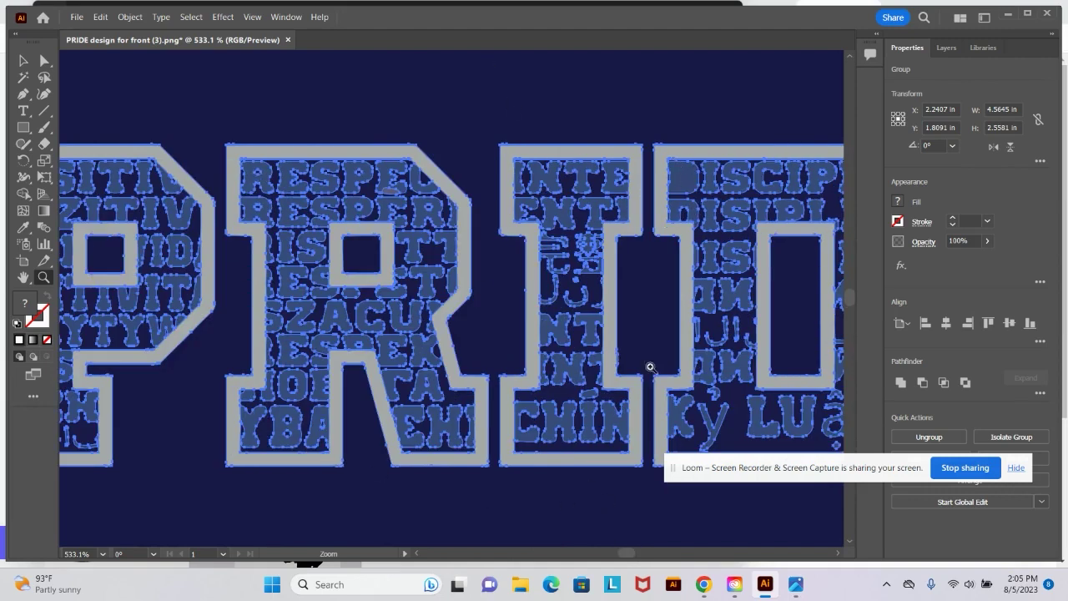
left_click_drag(841, 552, 837, 557)
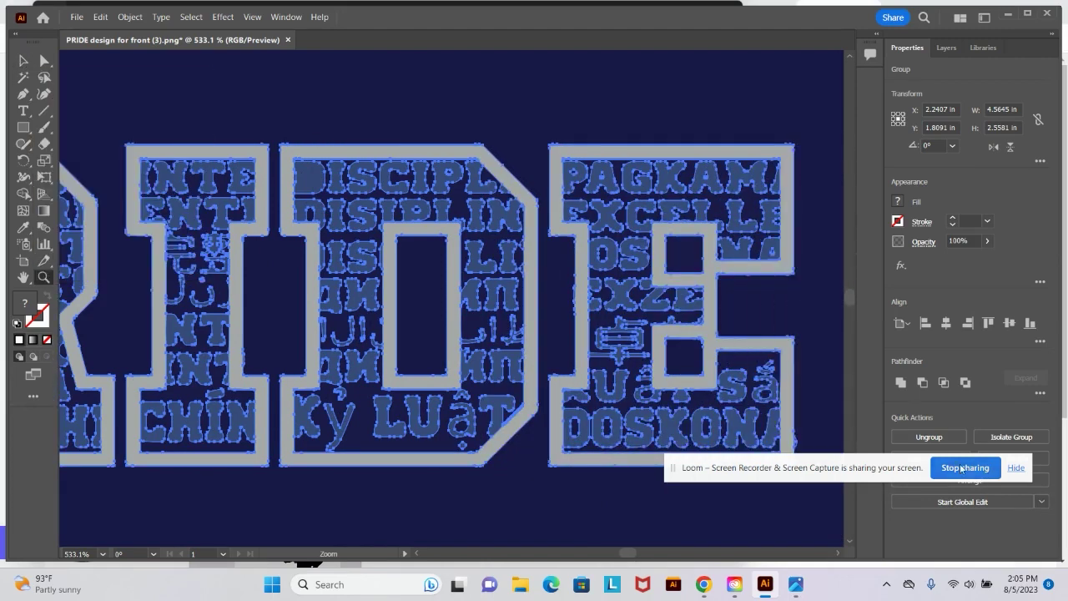
left_click_drag(882, 476, 877, 557)
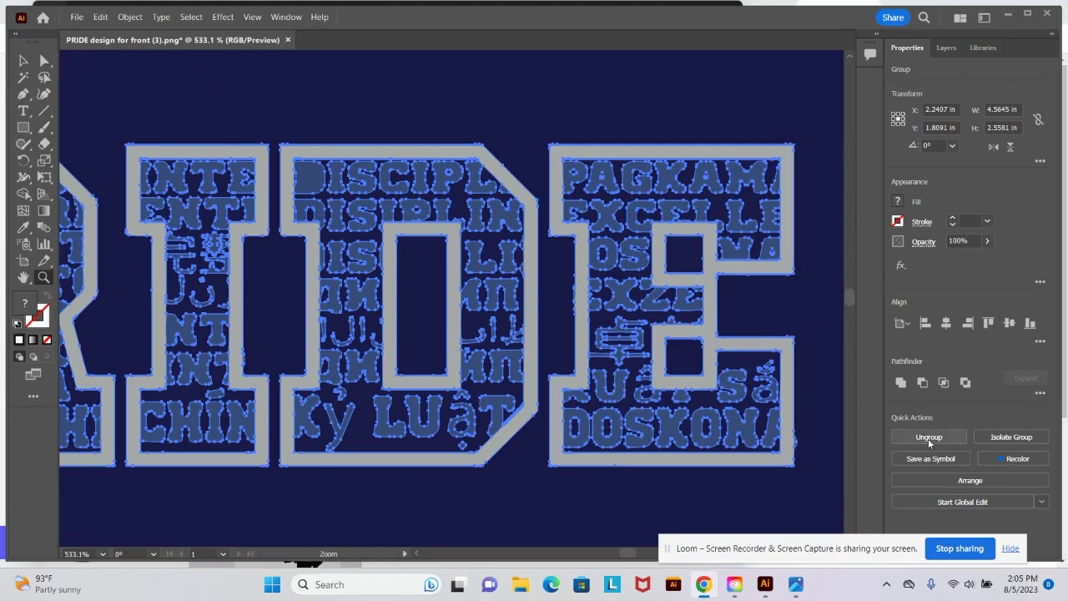
Ungroup the expanded PRIDE artwork into separate shapes
left_click(929, 437)
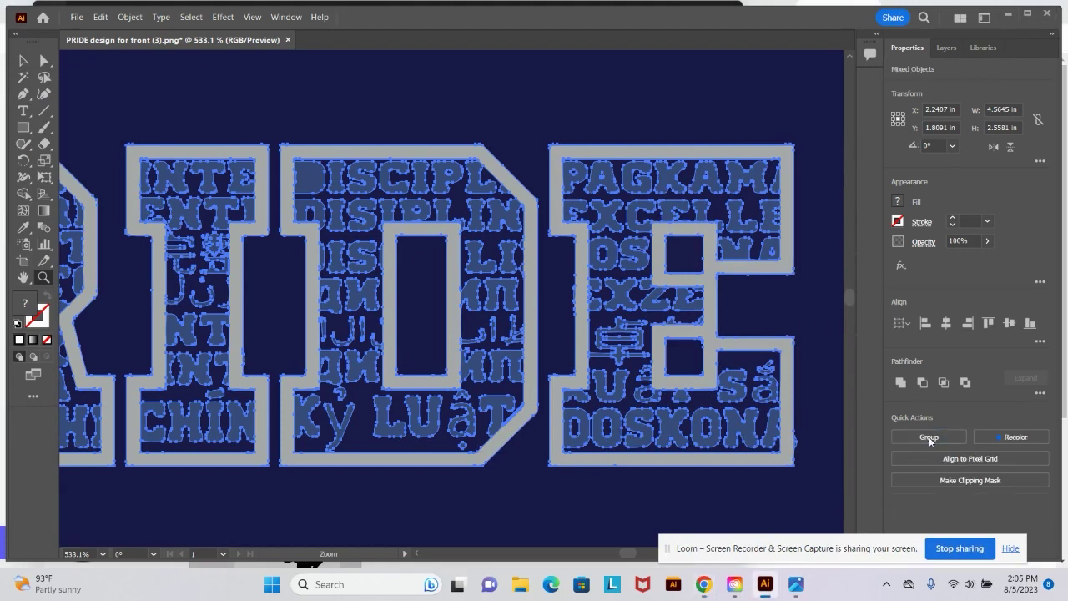
left_click(23, 62)
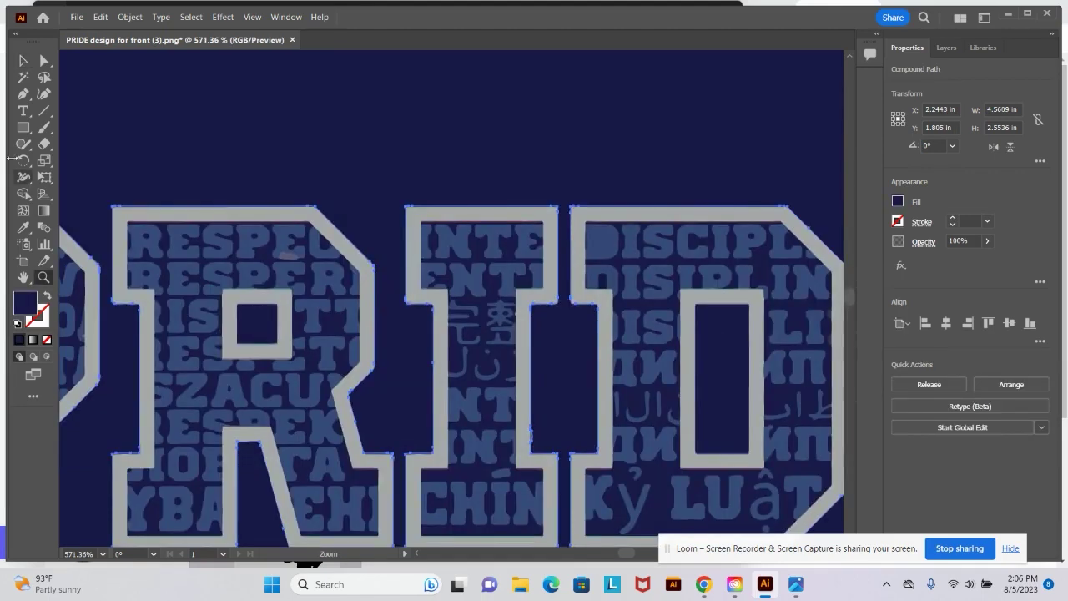
left_click(23, 61)
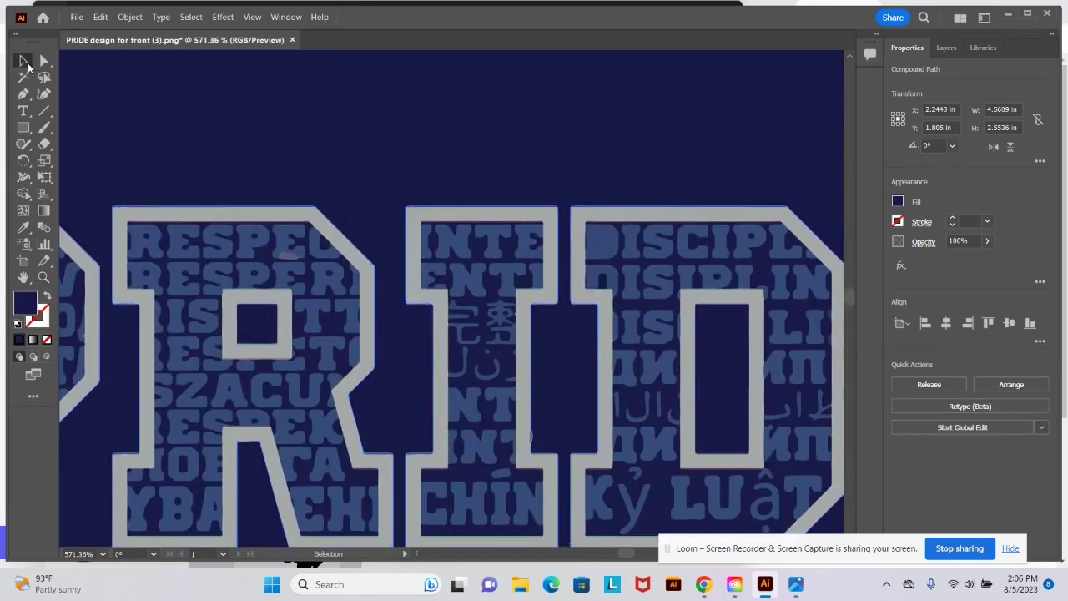
Try moving the blue shape at the start of DISCIPLIN out above the letter D and back over its gap
left_click_drag(614, 250, 643, 236)
left_click(661, 179)
left_click(678, 122)
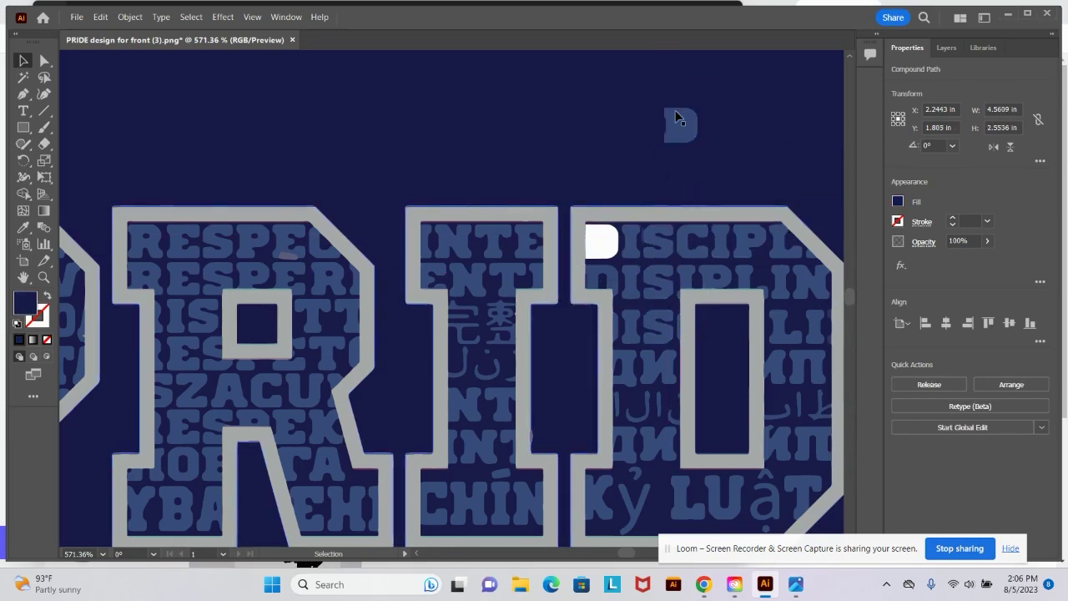
left_click_drag(680, 121, 595, 244)
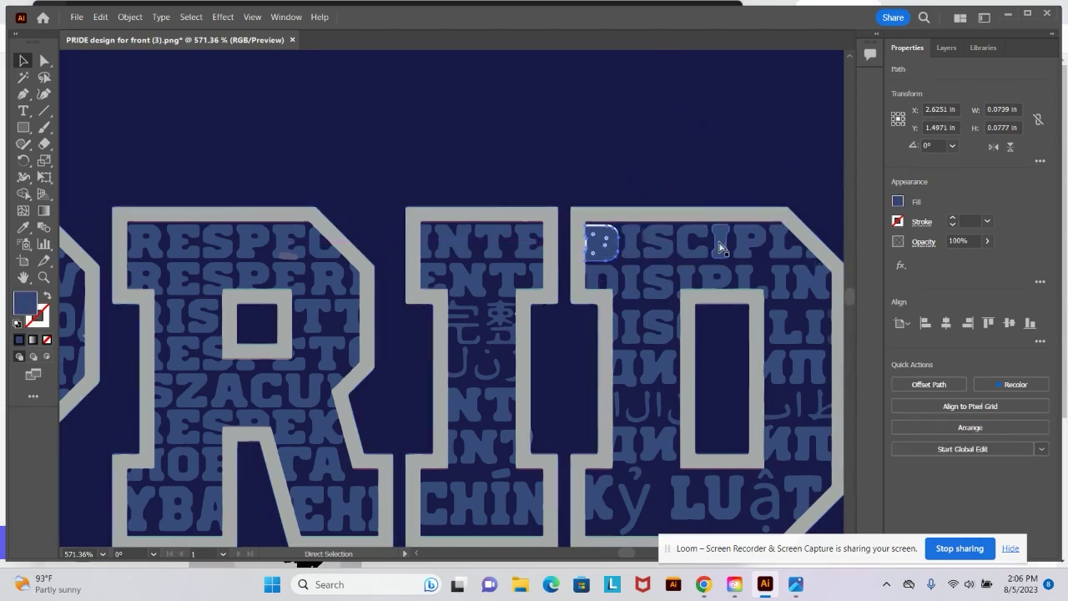
Undo the moves of the blue shape at the start of DISCIPLIN
key("ctrl+z")
key("ctrl+z")
key("ctrl+z")
key("ctrl+z")
key("ctrl+z")
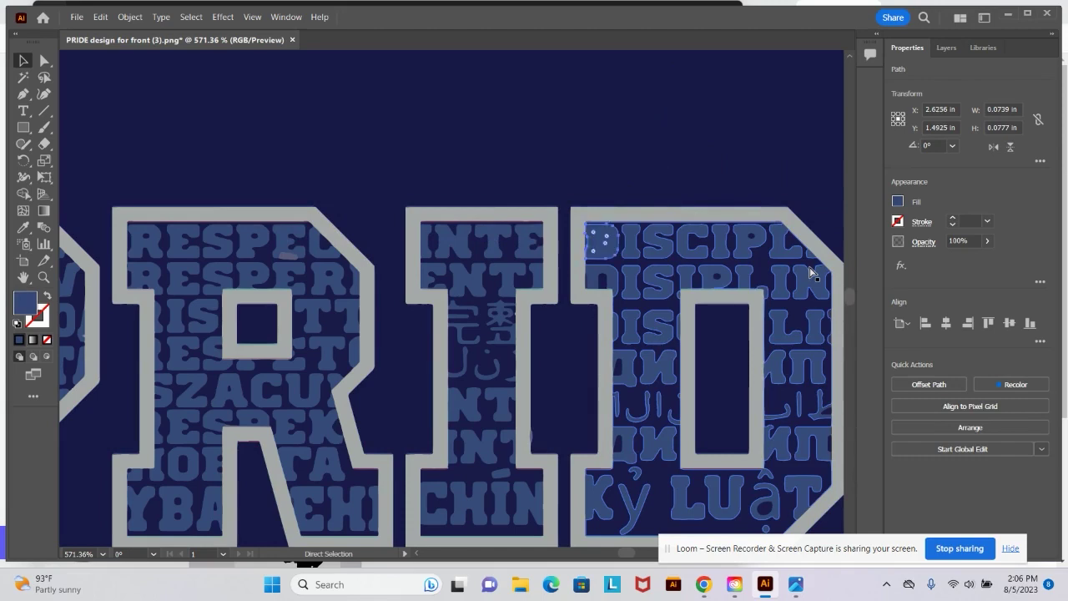
Copy the navy counter piece from the D of DISIPLIN up into the solid first D of DISCIPLIN
left_click(665, 125)
left_click(44, 277)
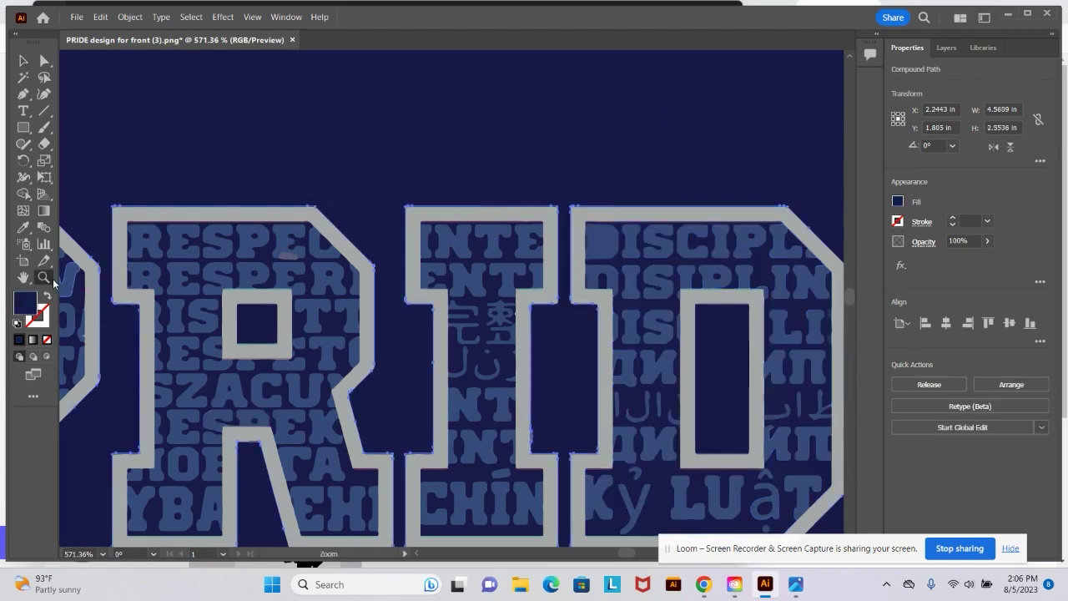
left_click_drag(648, 235, 735, 222)
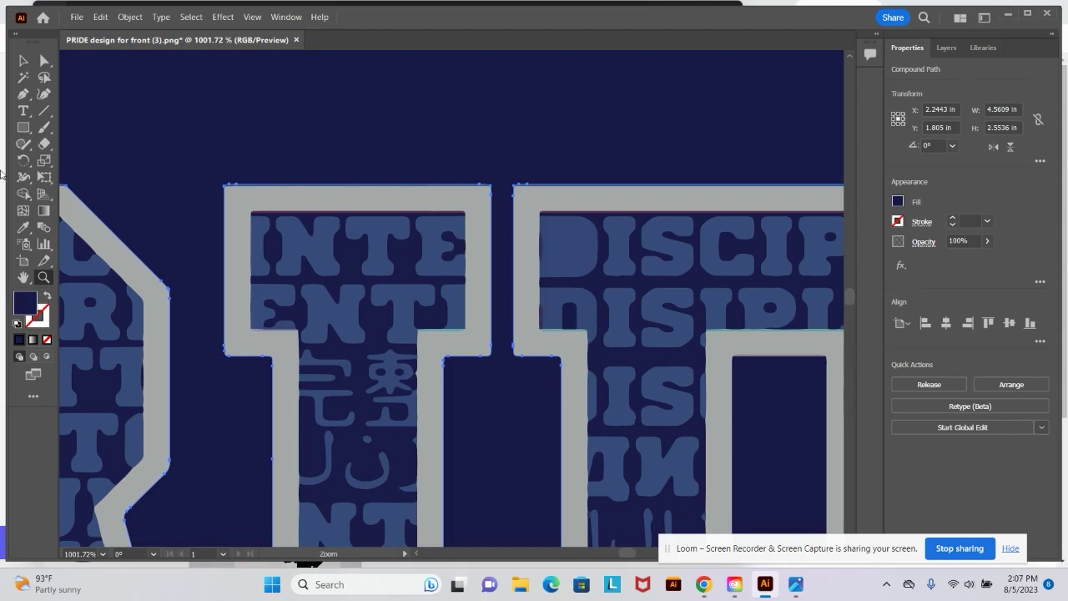
left_click(24, 61)
left_click(572, 323)
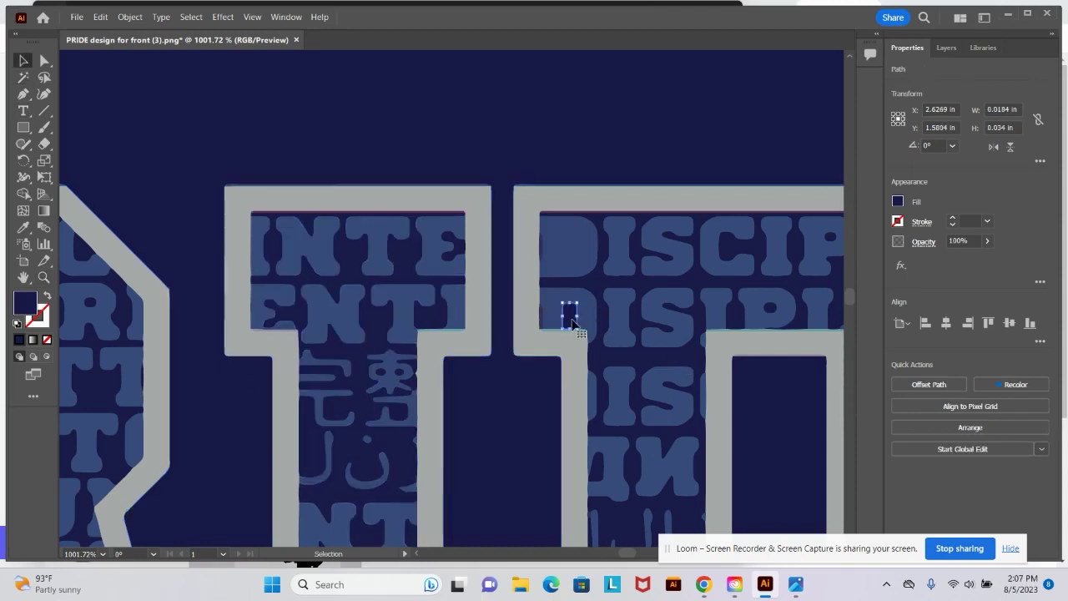
left_click_drag(570, 320, 567, 249)
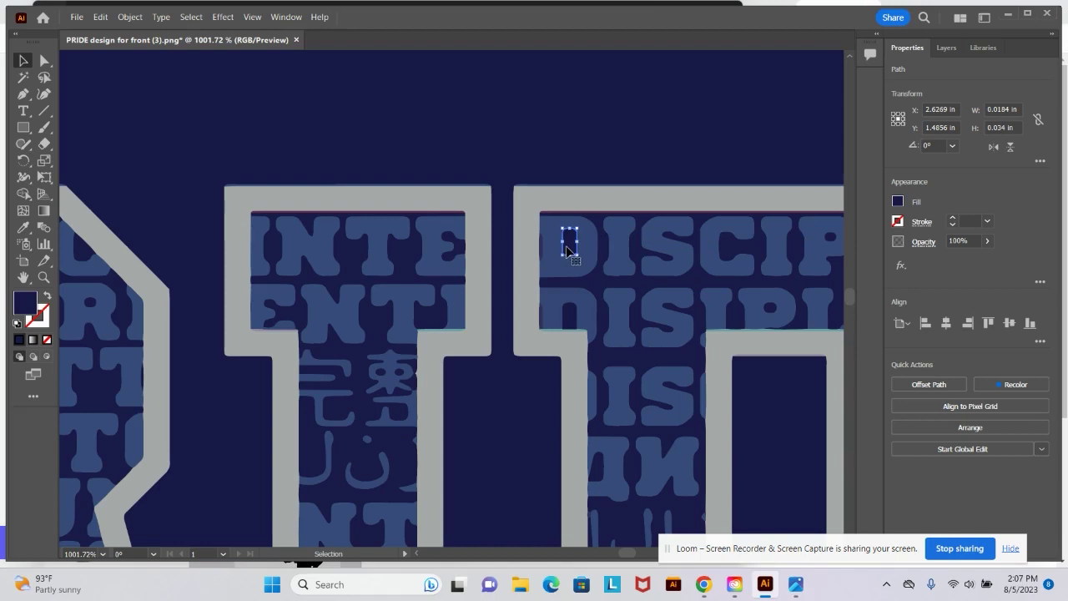
Add a second copy of the navy counter piece, rotated about 181°, overlapping the lower part of the first in DISCIPLIN's D
mouse_move(573, 244)
left_mouse_down()
mouse_move(579, 255)
mouse_move(590, 240)
mouse_move(572, 282)
mouse_move(542, 276)
mouse_move(571, 250)
left_mouse_up()
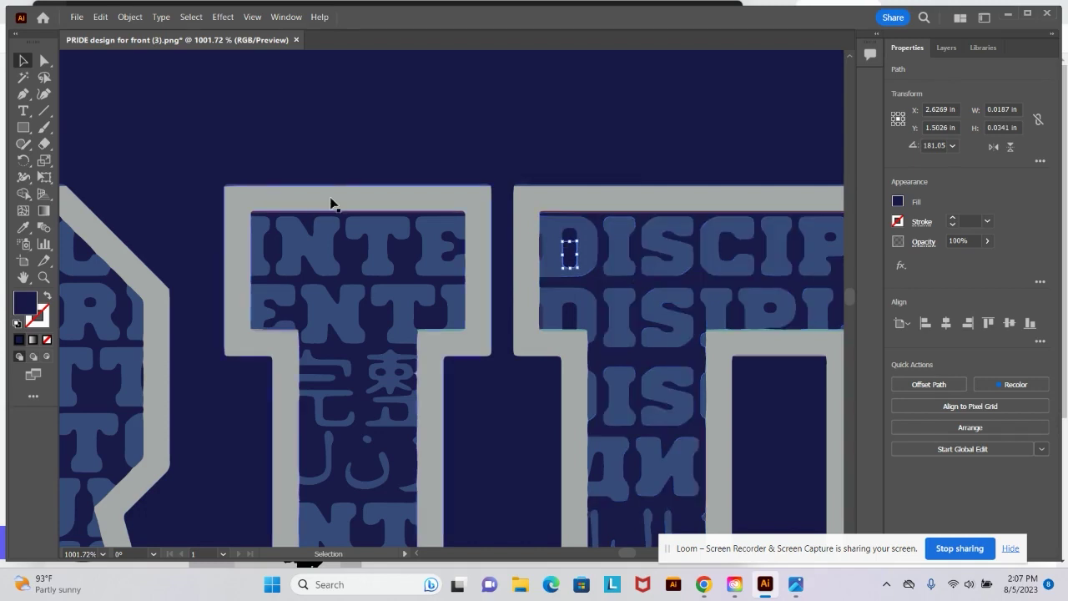
left_click(554, 259)
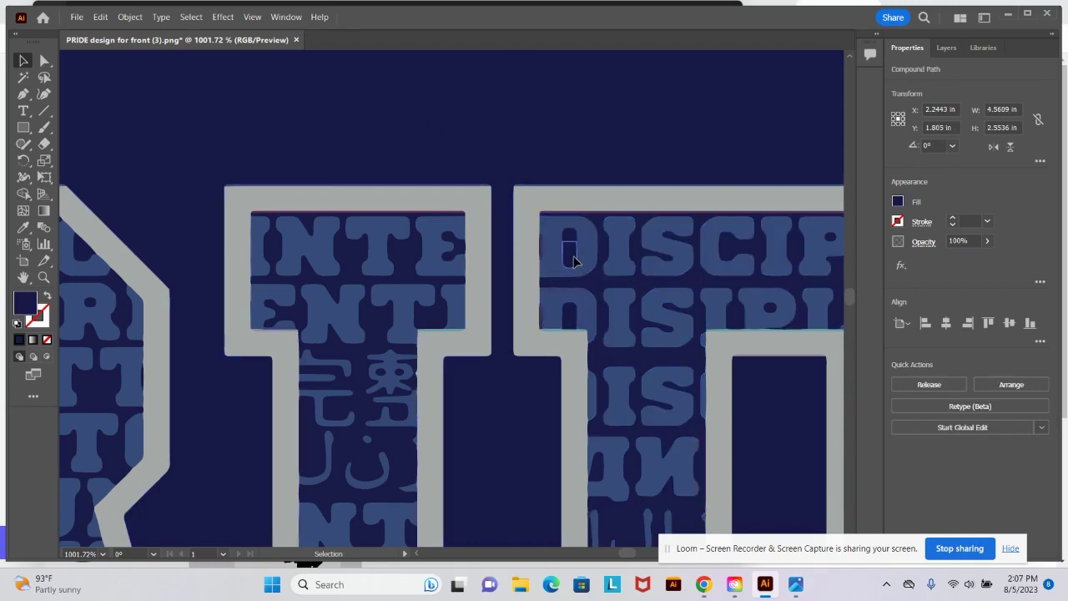
left_click_drag(573, 258, 574, 250)
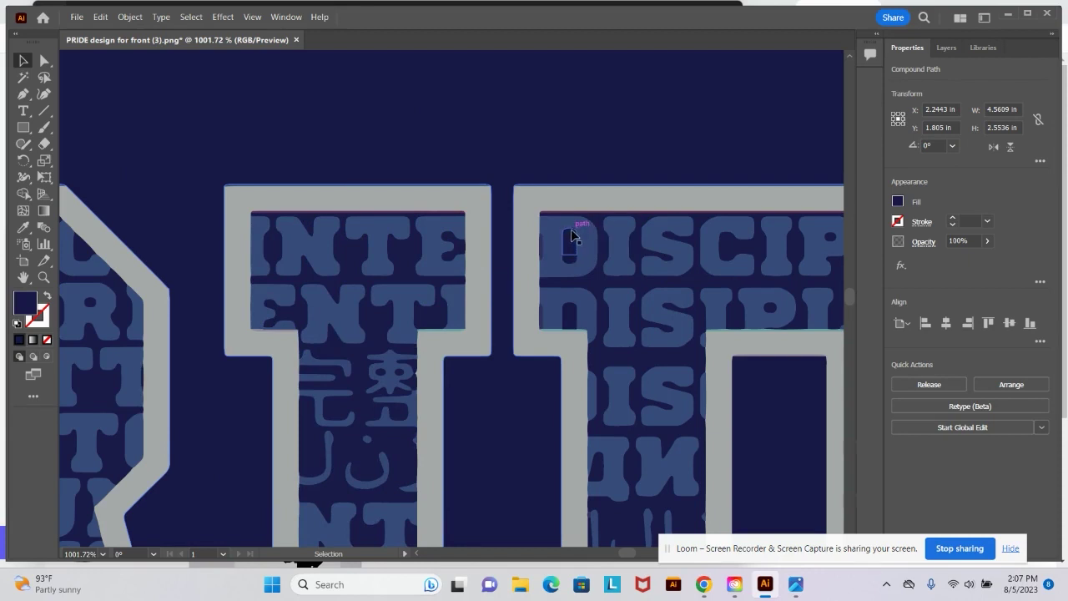
Merge the two overlapping navy pieces into one counter inside DISCIPLIN's D with the Shape Builder tool
left_click(570, 288, "shift")
left_click(573, 261, "shift")
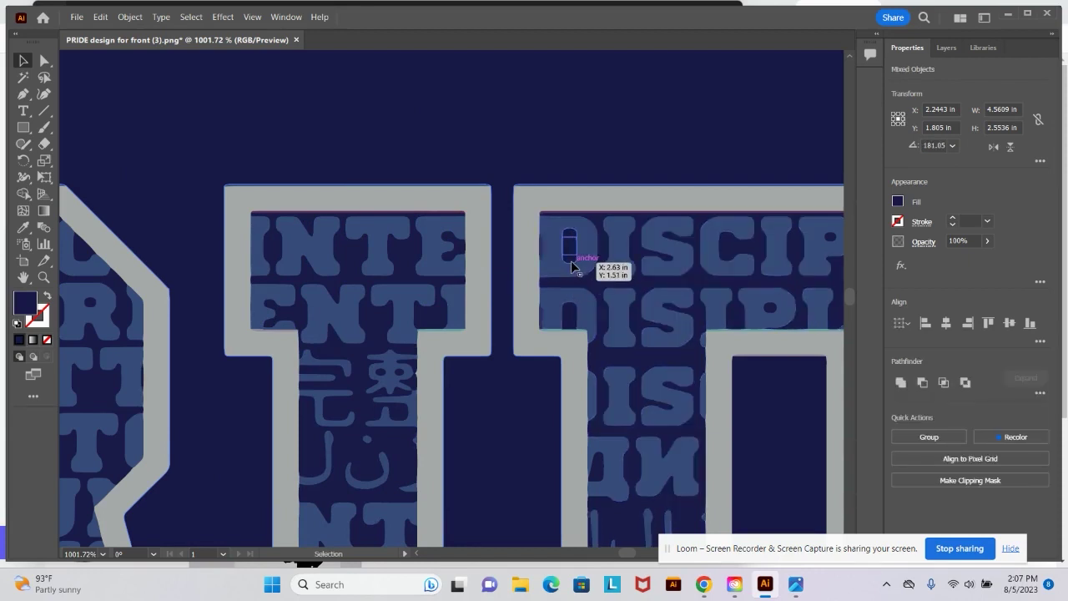
left_click(21, 197)
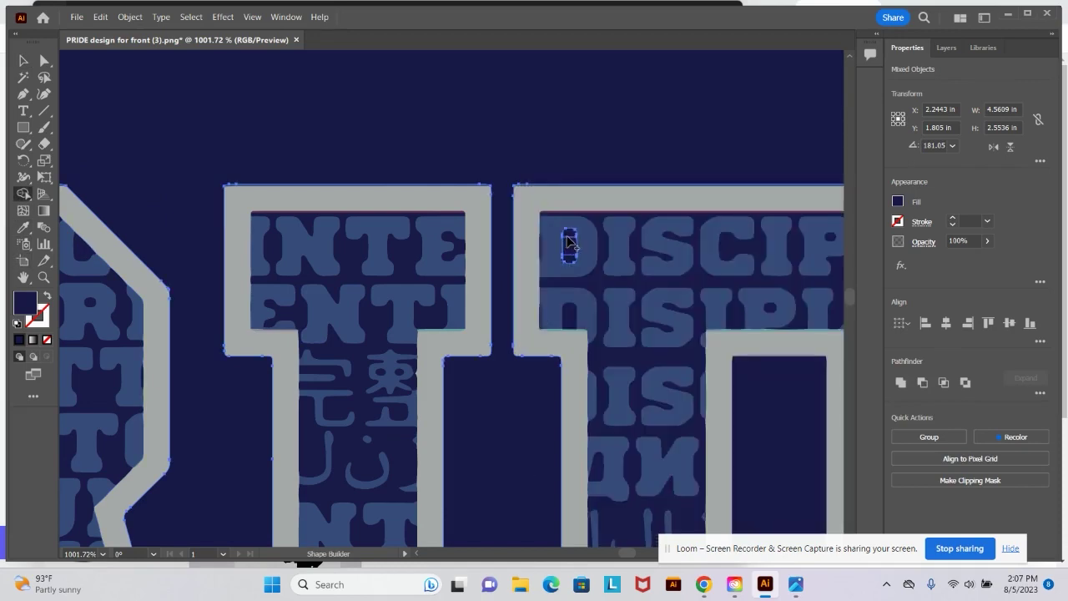
left_click(571, 259)
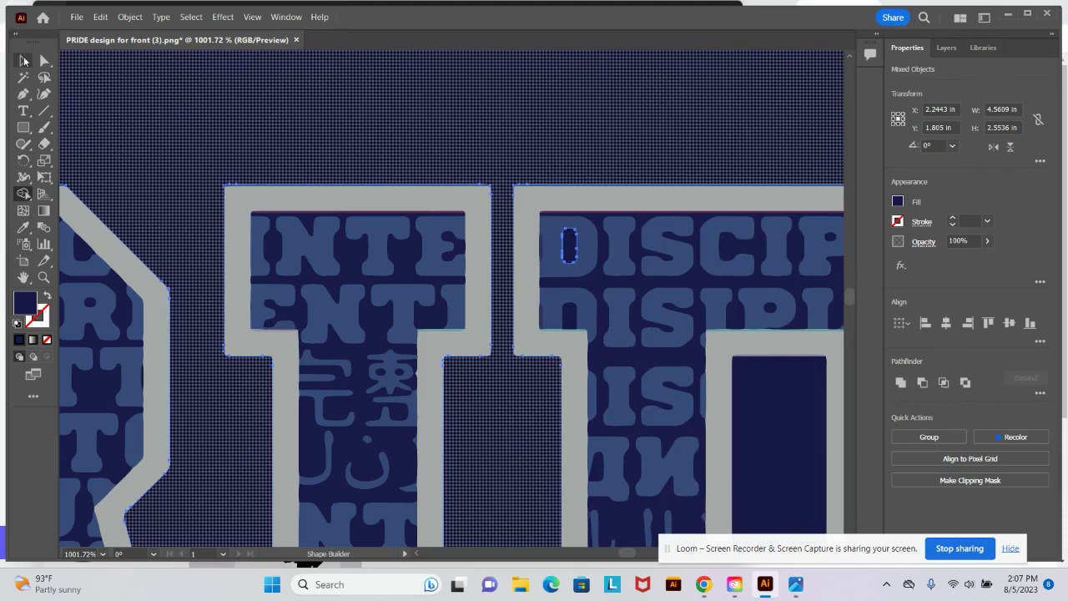
left_click(23, 60)
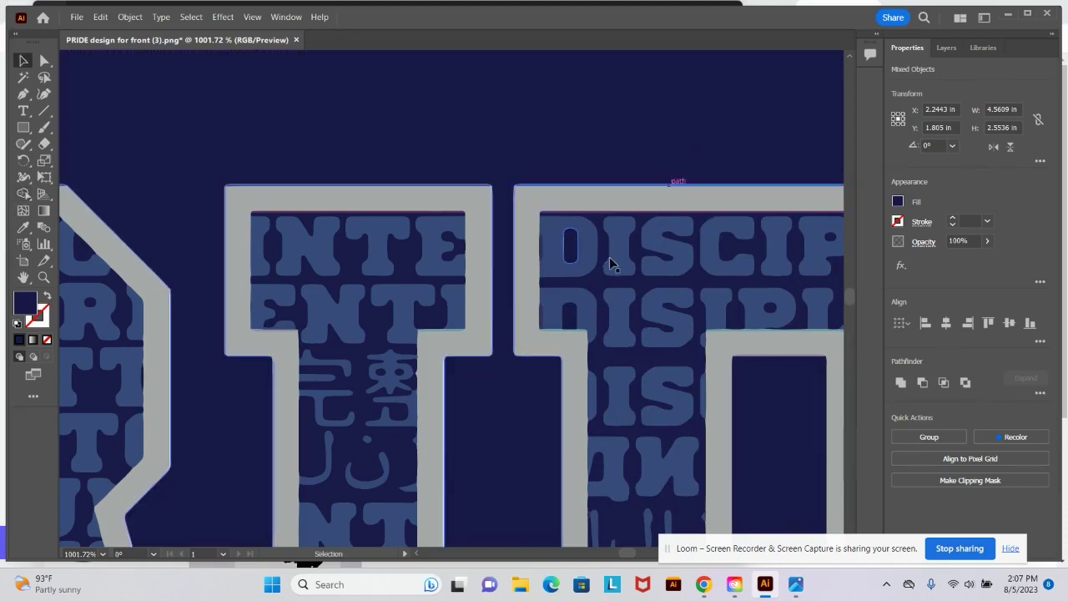
Recolor the purple sliver low on the right edge of the I's stem to the background navy, undoing any accidental shift of the background
scroll(660, 376, "down", 2)
scroll(660, 376, "down", 5)
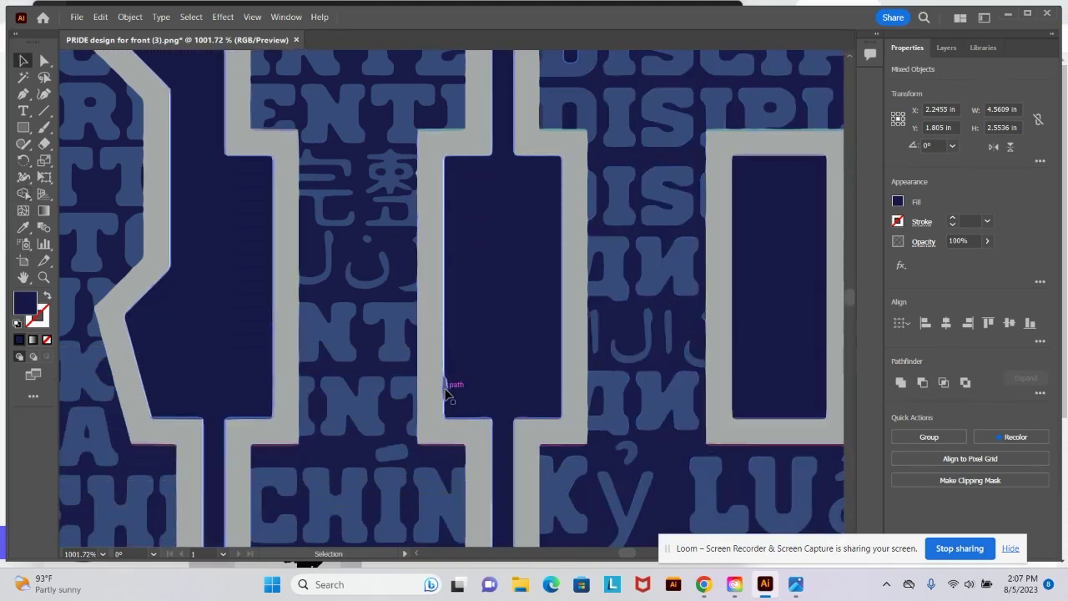
left_click(445, 386)
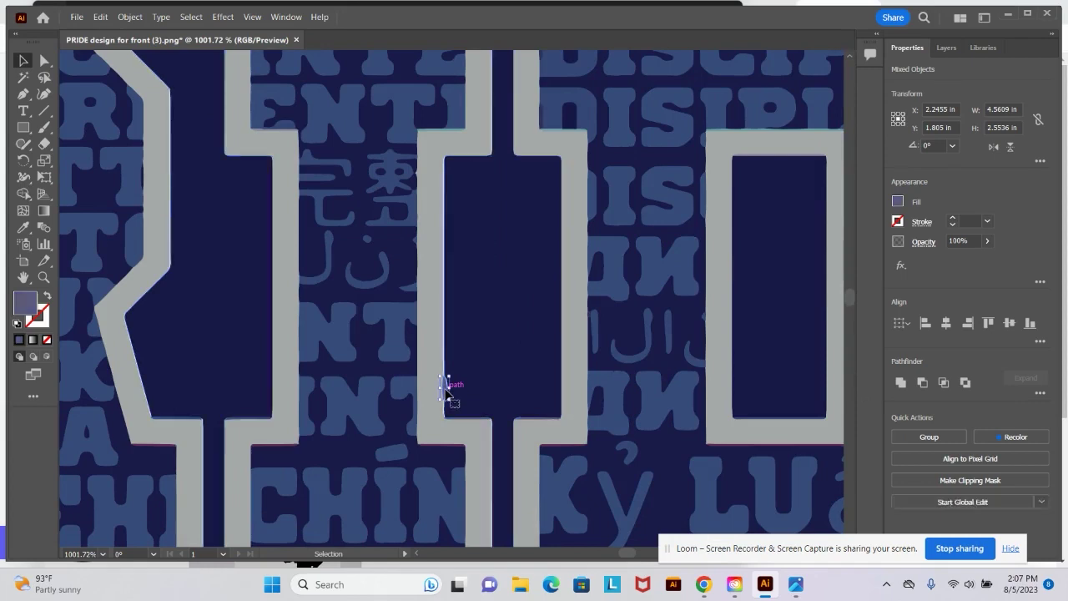
left_click(24, 227)
left_click(493, 334)
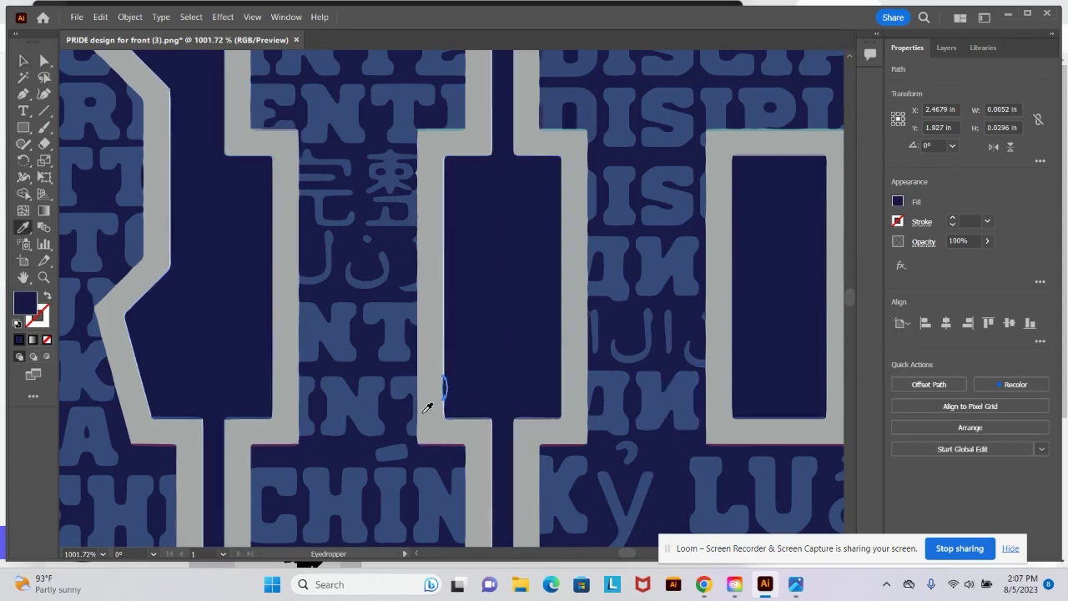
key("v")
left_click(478, 392)
key("ctrl+z")
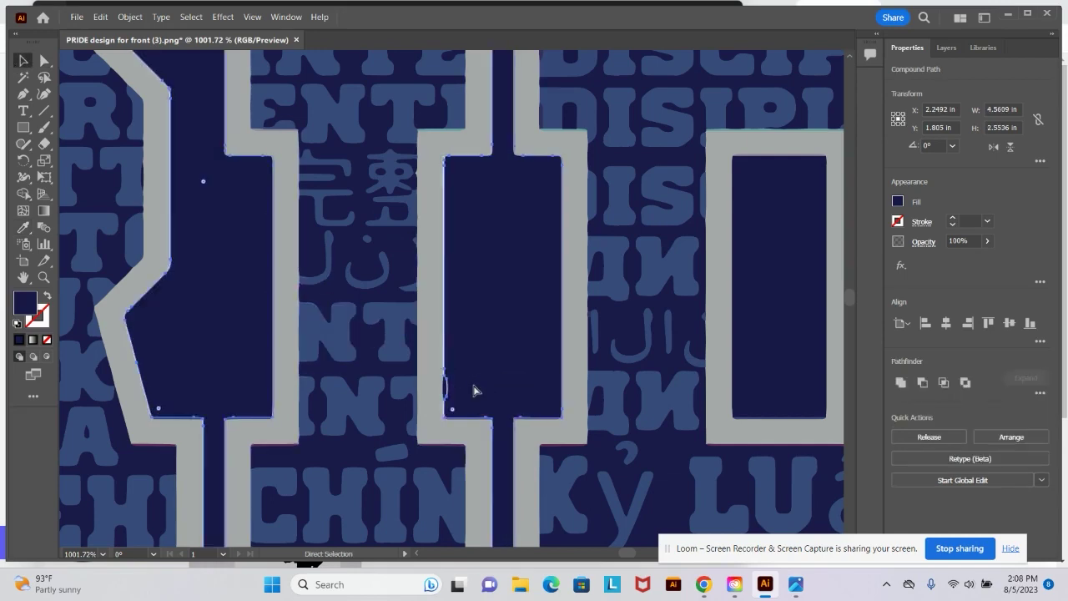
Merge the recolored sliver beside the I's stem into the navy background with the Shape Builder tool
left_click(445, 389, "shift")
left_click(24, 194)
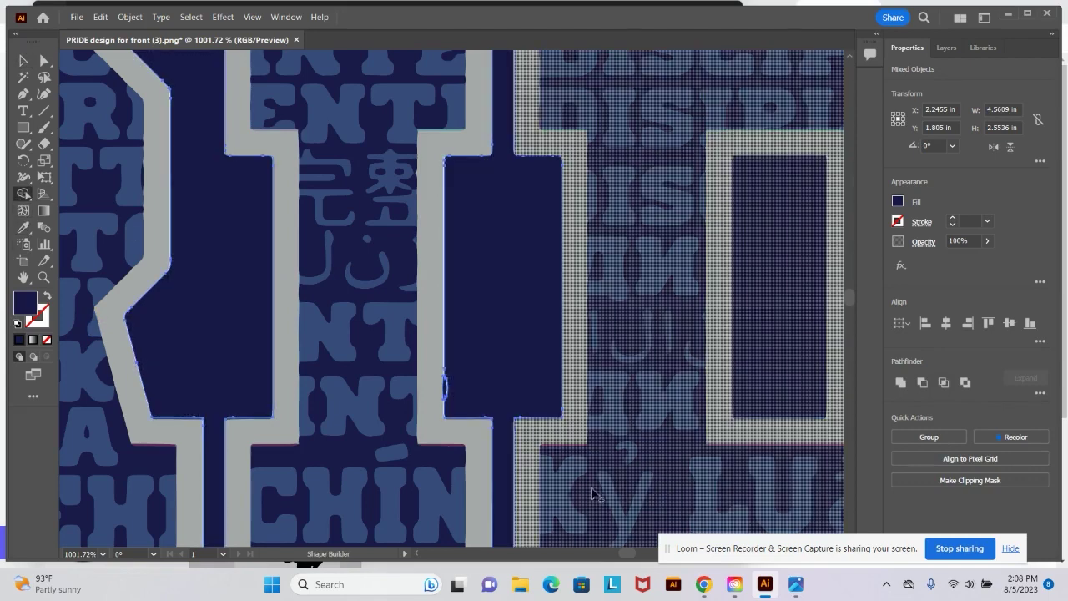
left_click(446, 386)
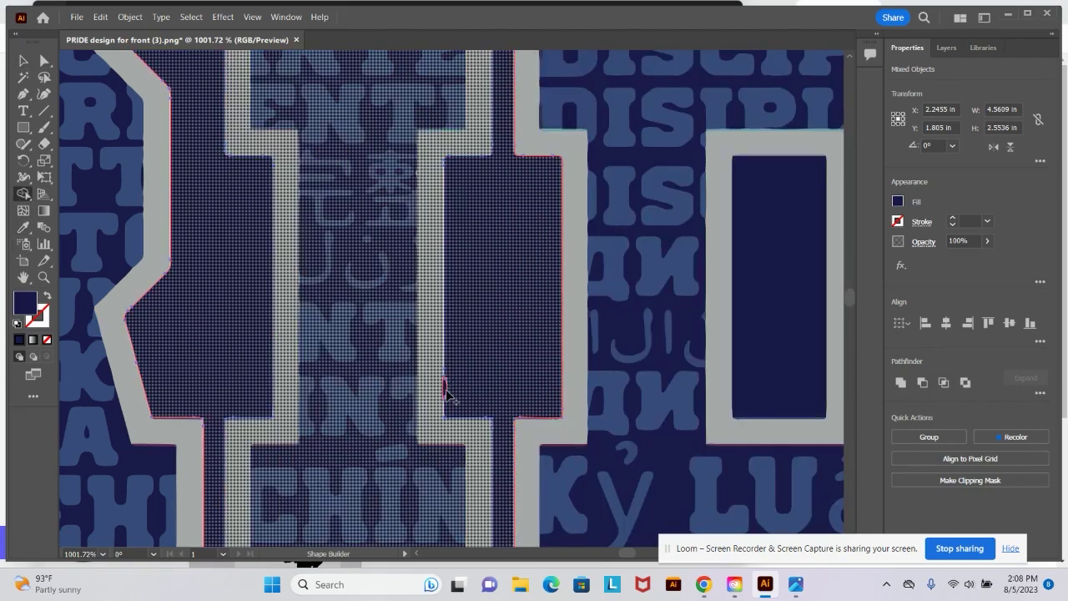
left_click(25, 62)
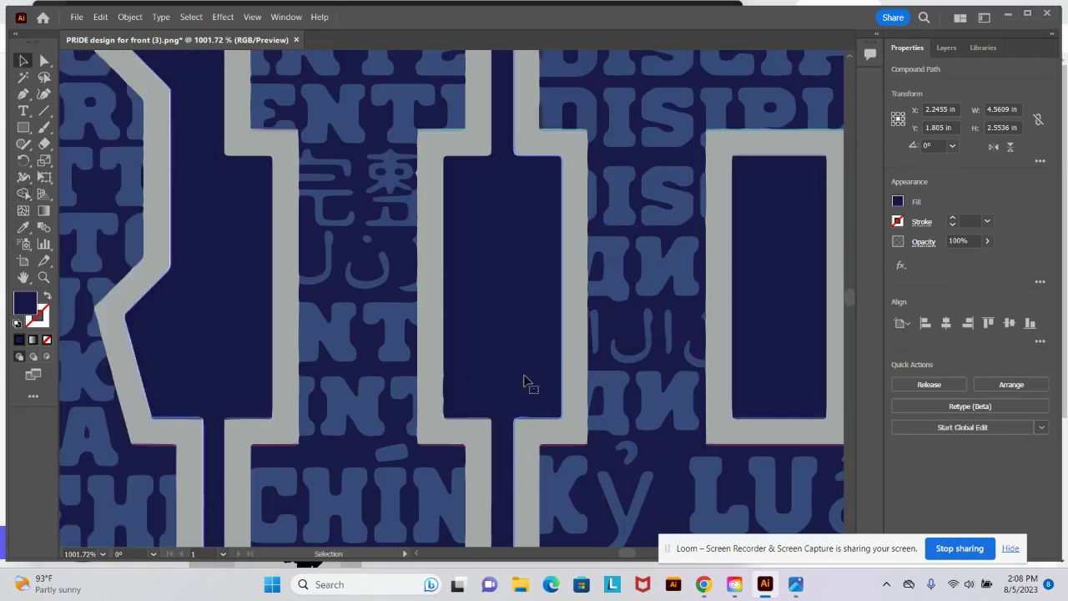
Smooth the uneven notch low on the right edge of the I's gray outline with the Smooth tool
left_click(45, 60)
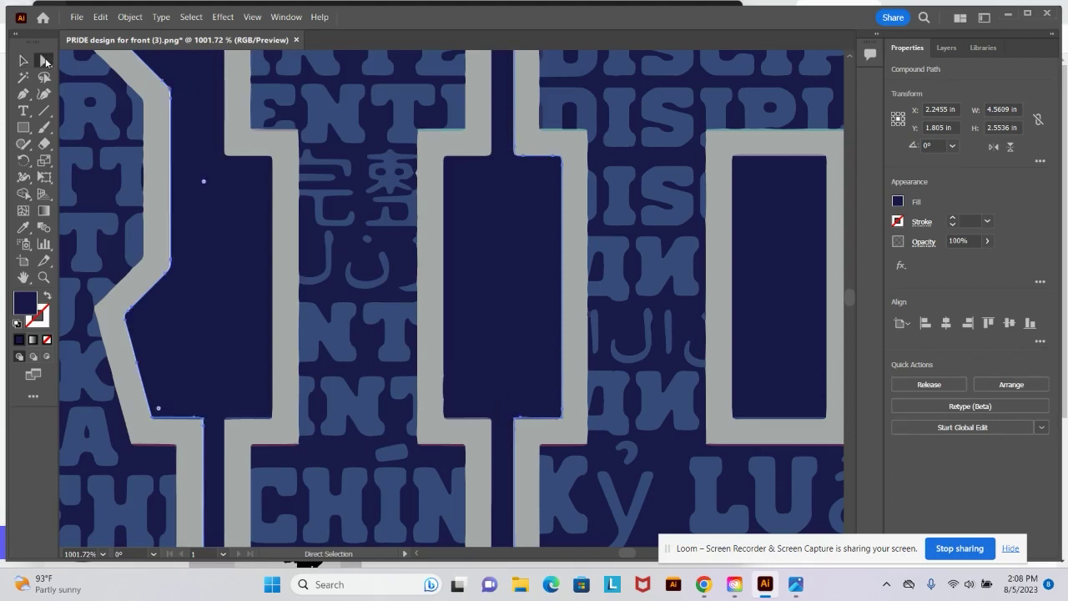
left_click(455, 406)
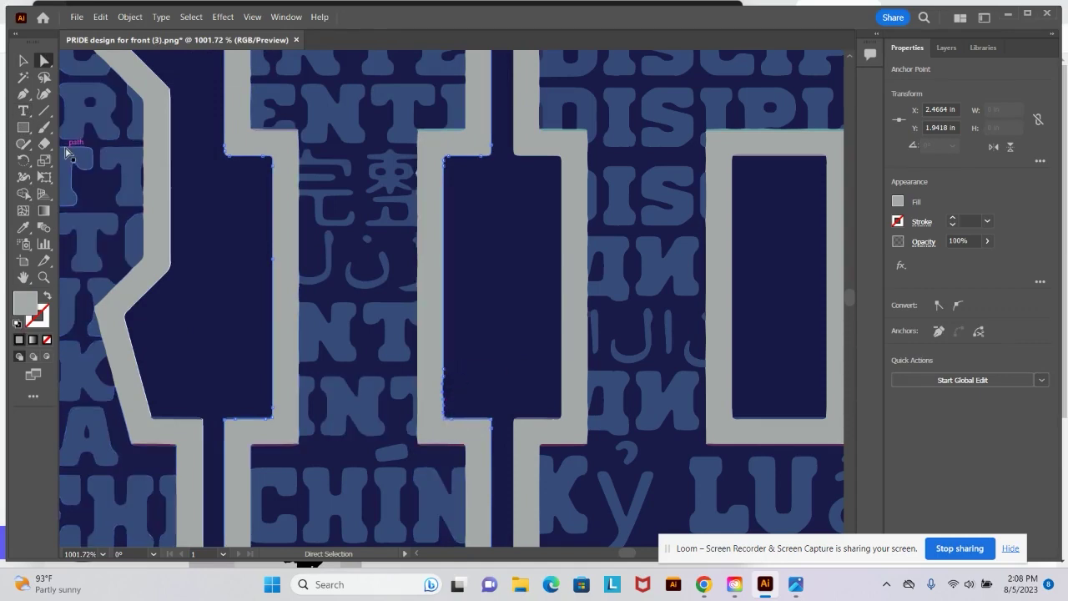
left_click(41, 148)
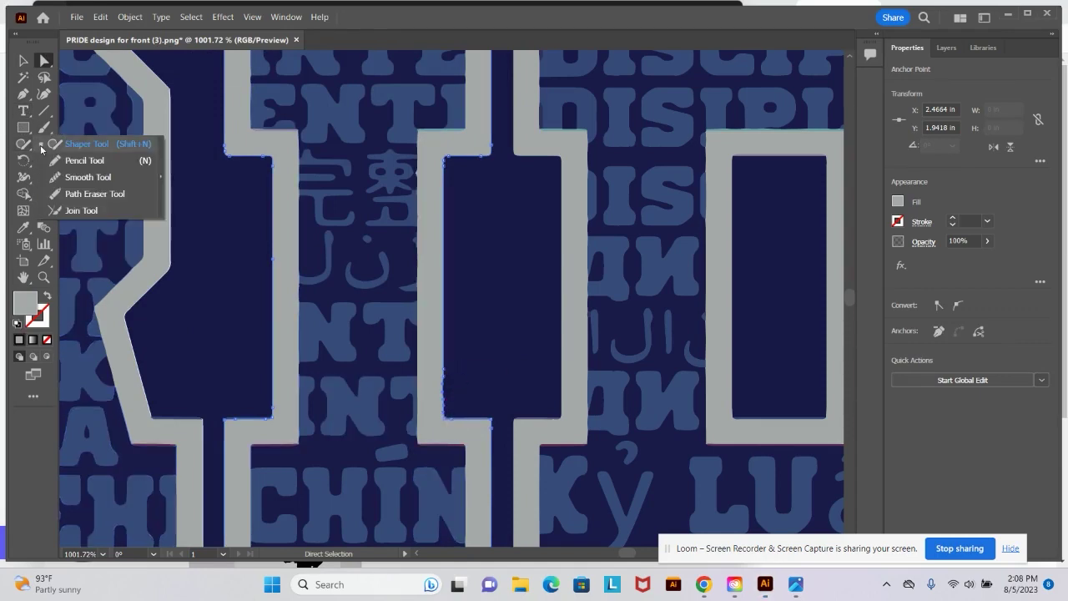
left_click(92, 179)
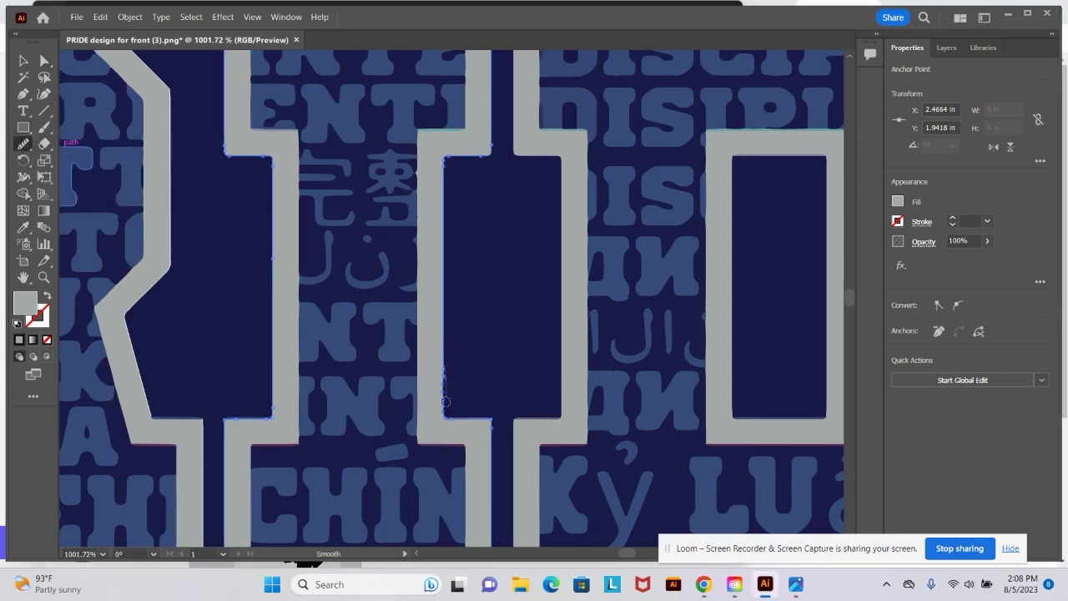
left_click_drag(445, 404, 444, 389)
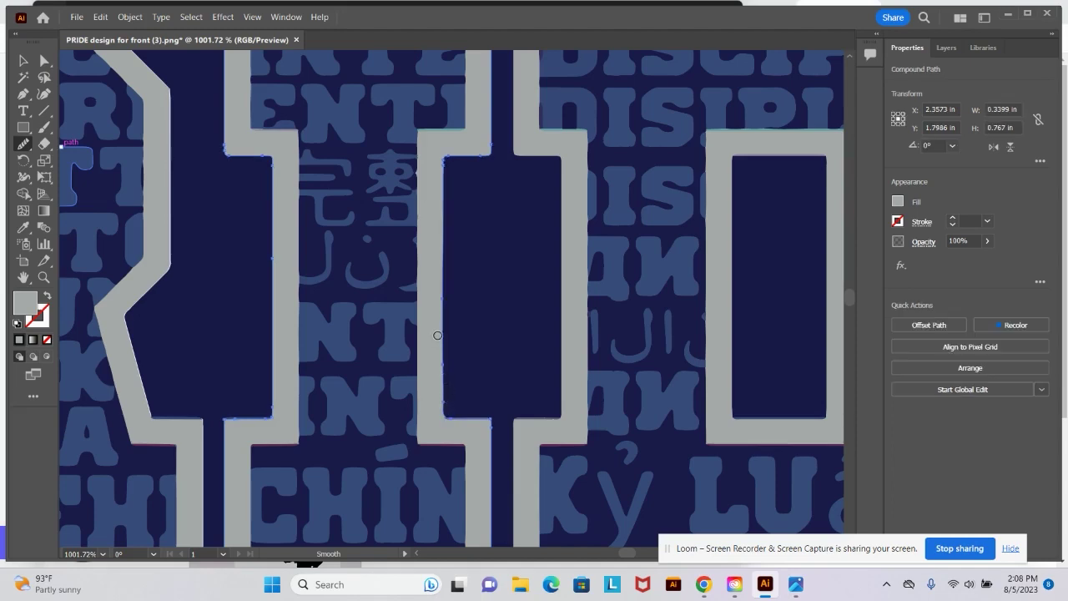
Recolor the teal sliver on the upper-left step of the E's outline to match the outline's gray
left_click(43, 279)
left_click_drag(717, 450, 690, 445)
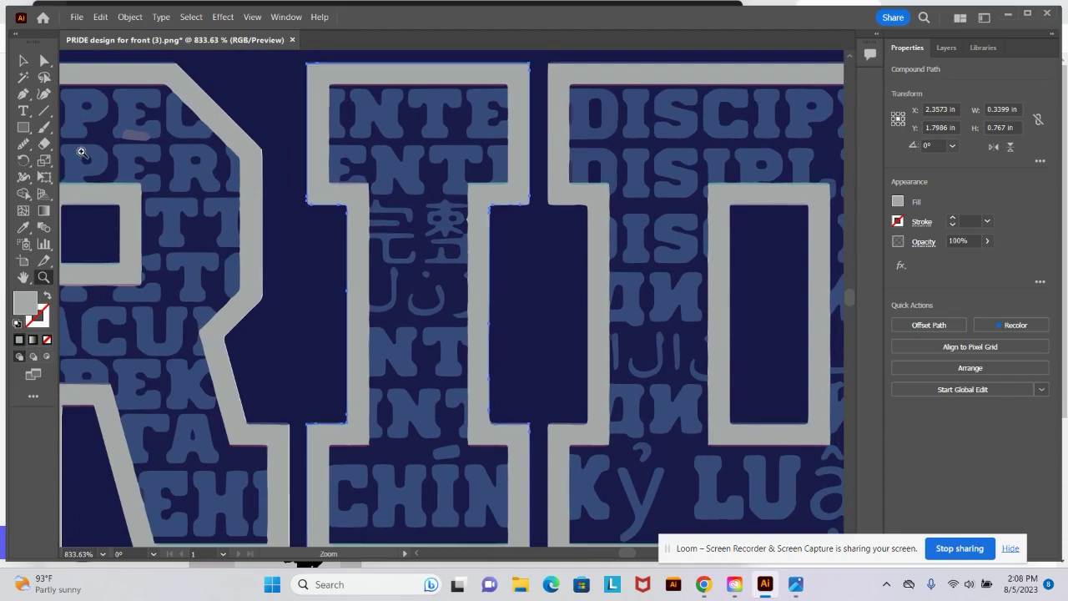
left_click(22, 277)
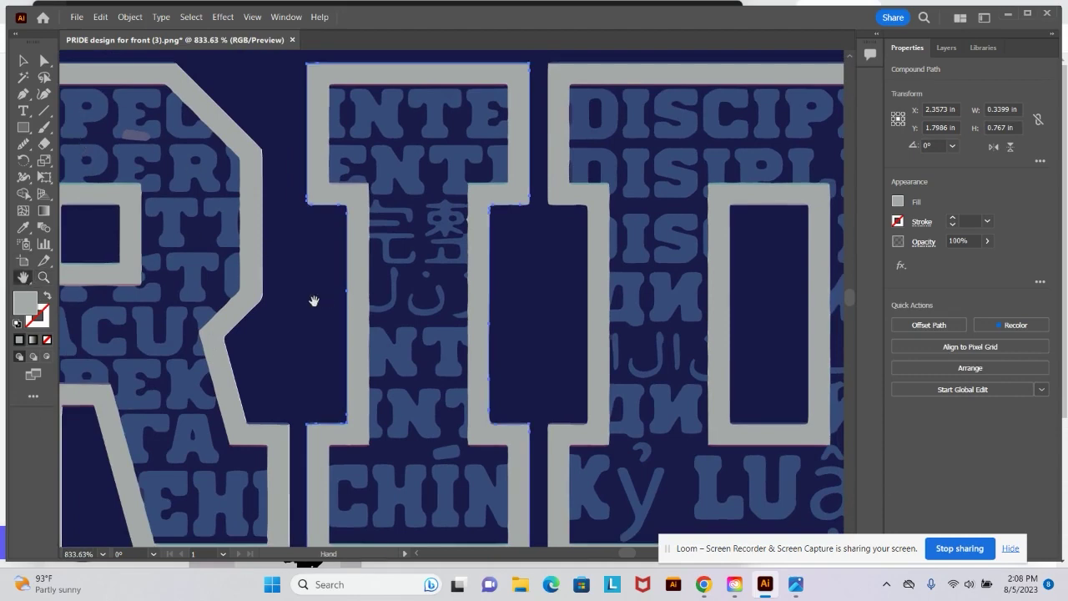
left_click_drag(303, 301, 656, 239)
left_click_drag(187, 306, 417, 370)
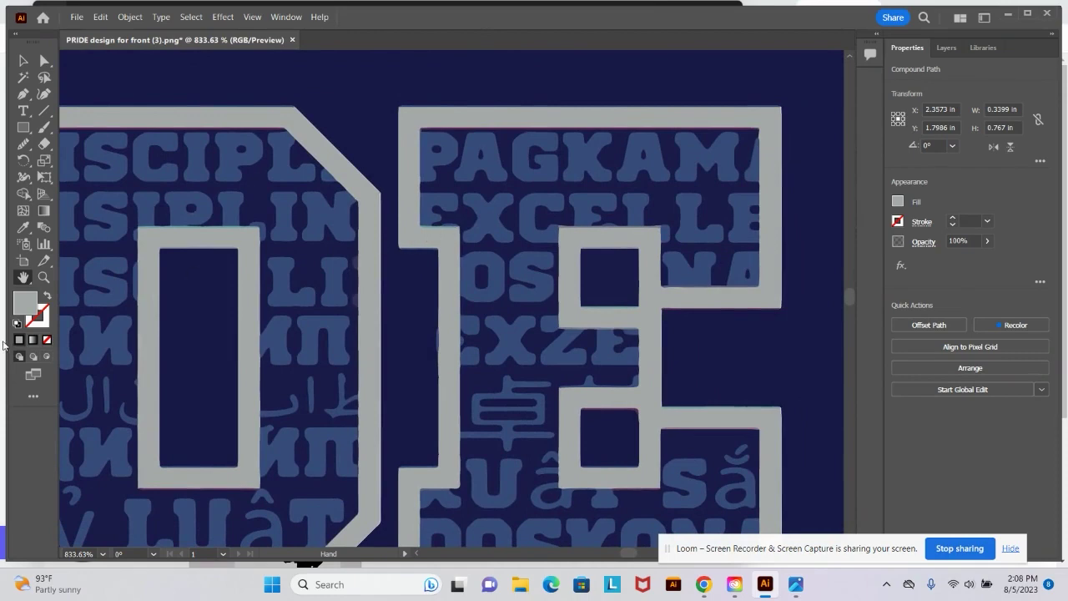
left_click(43, 280)
left_click_drag(432, 238, 449, 222)
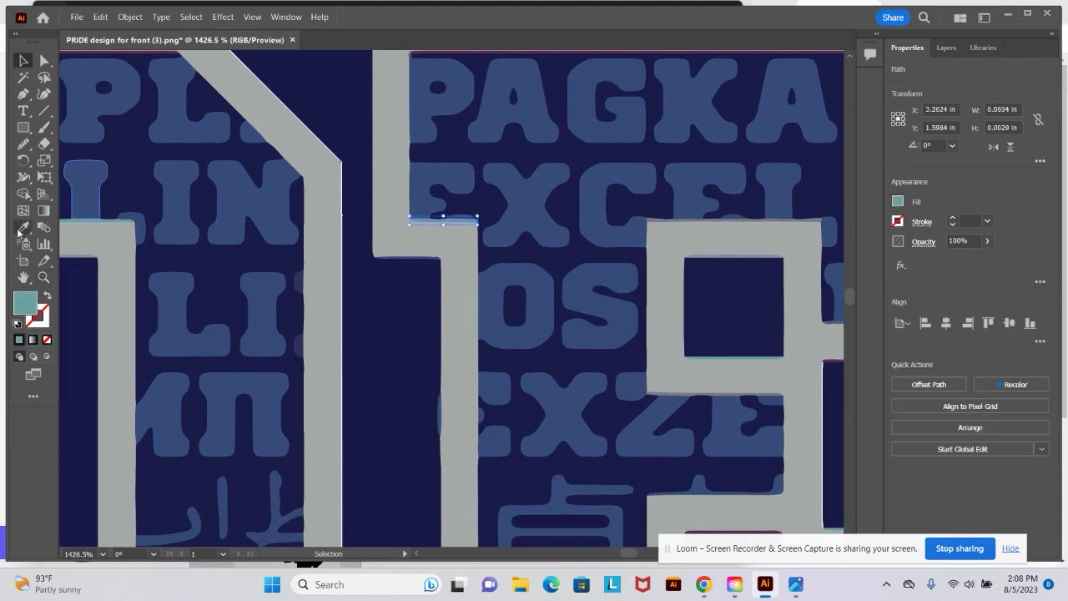
left_click(23, 228)
left_click(456, 242)
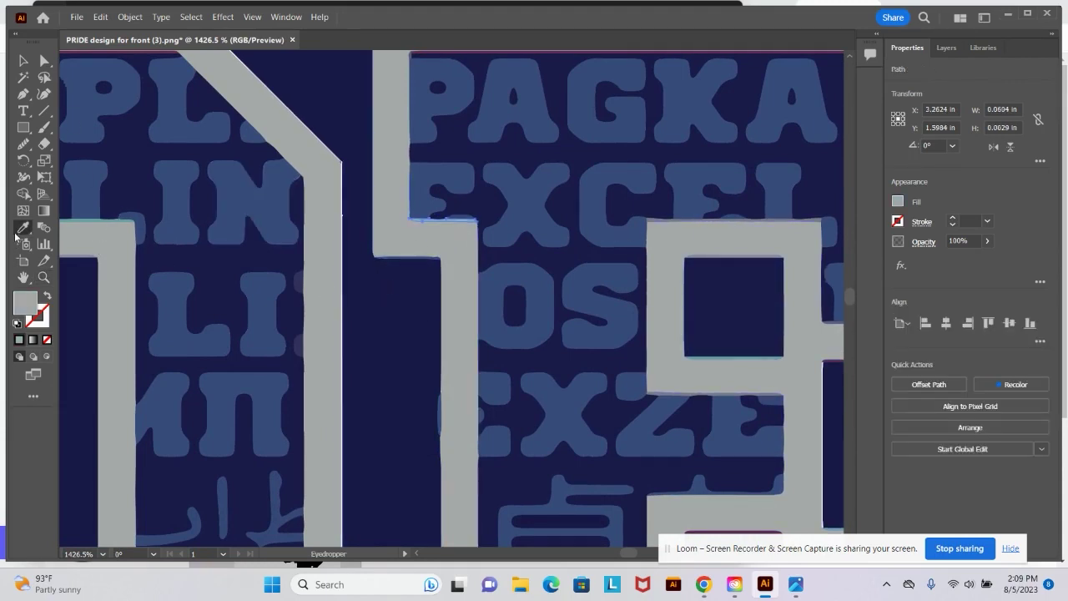
Merge the recolored gray sliver into the E's gray outline with the Shape Builder tool
left_click(24, 193)
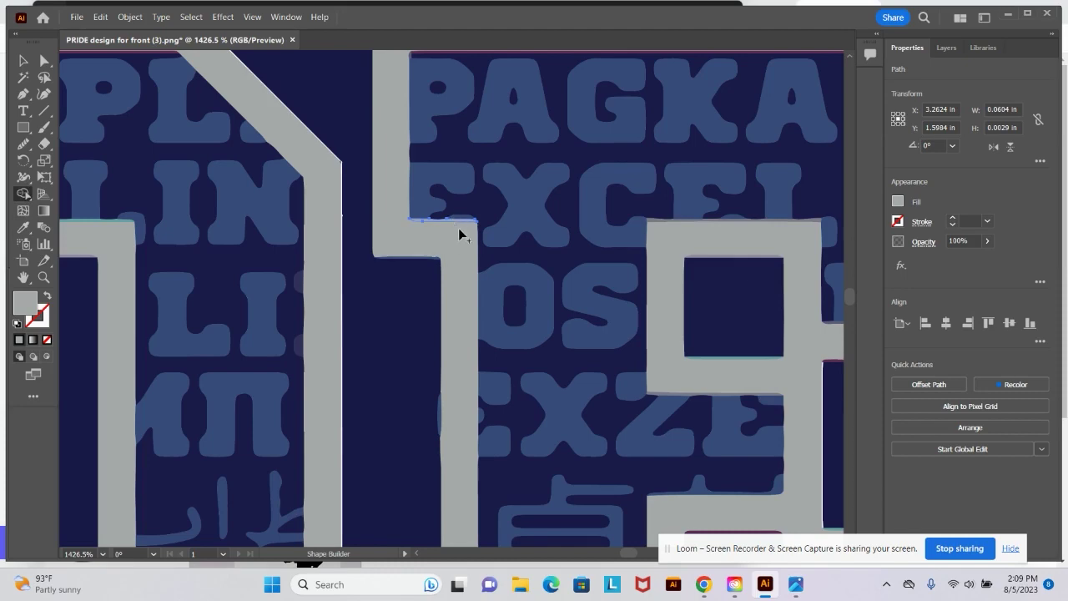
left_click(761, 342)
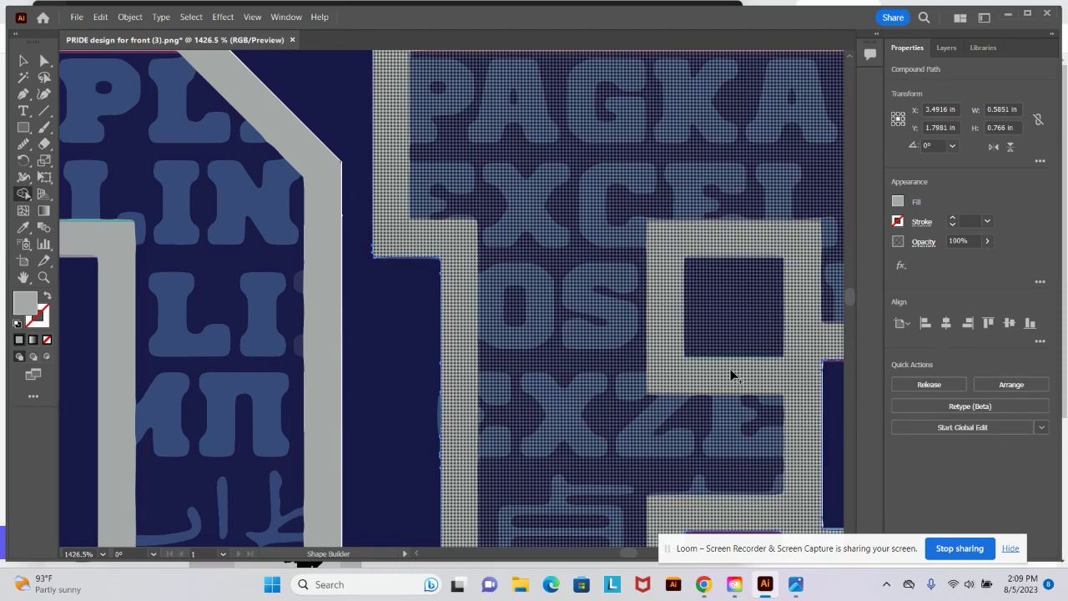
left_click(731, 373)
left_click(24, 60)
Add the gray frame around the D's inner opening to the selection and ready it for merging with the Shape Builder tool
left_click(23, 277)
left_click_drag(205, 270, 489, 272)
left_click(24, 60)
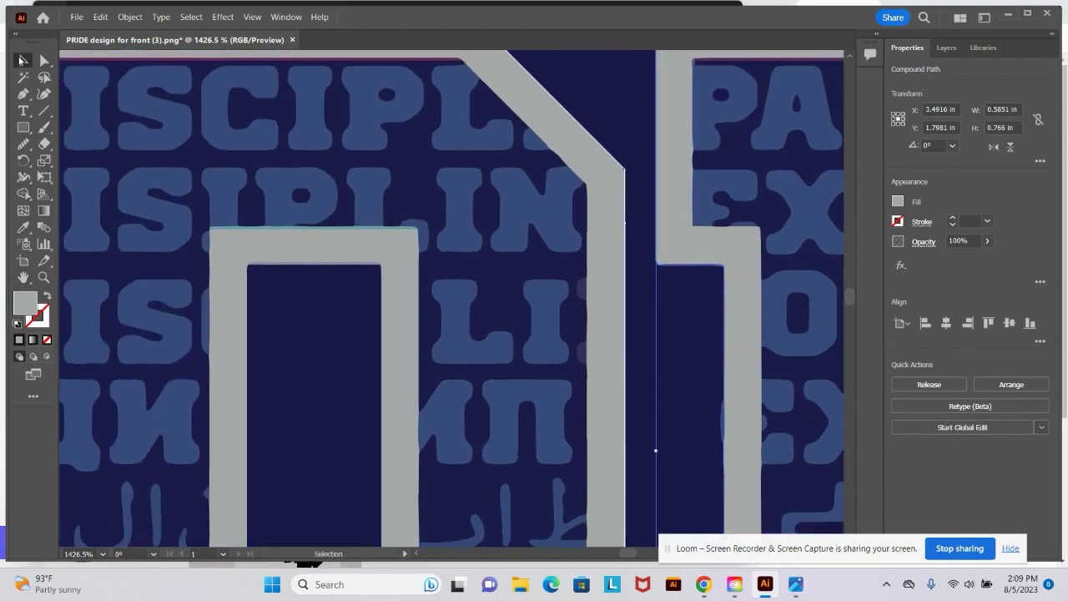
left_click(346, 257, "shift")
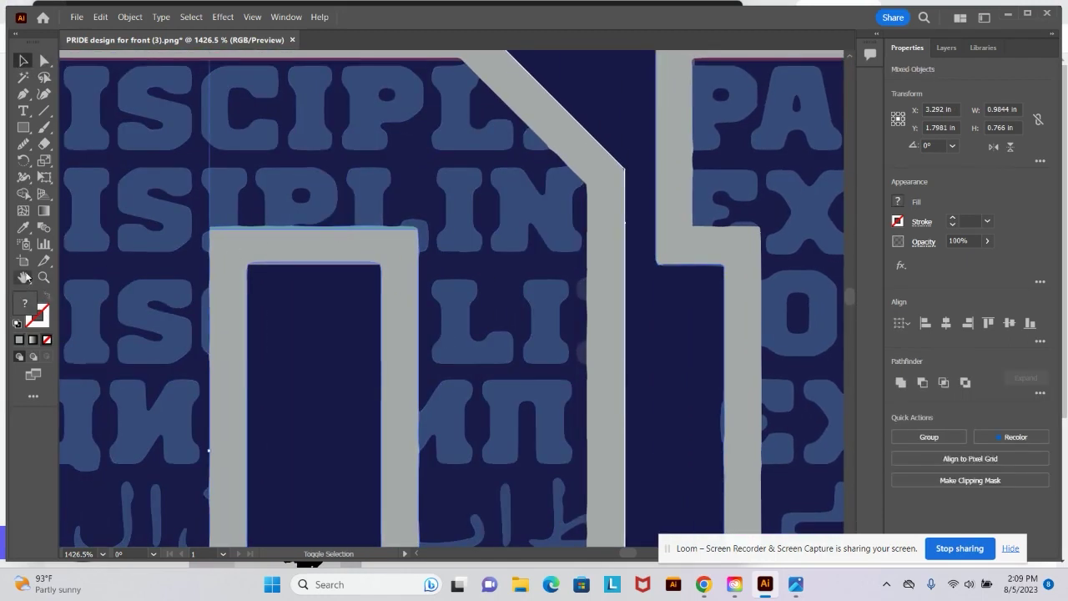
left_click(23, 193)
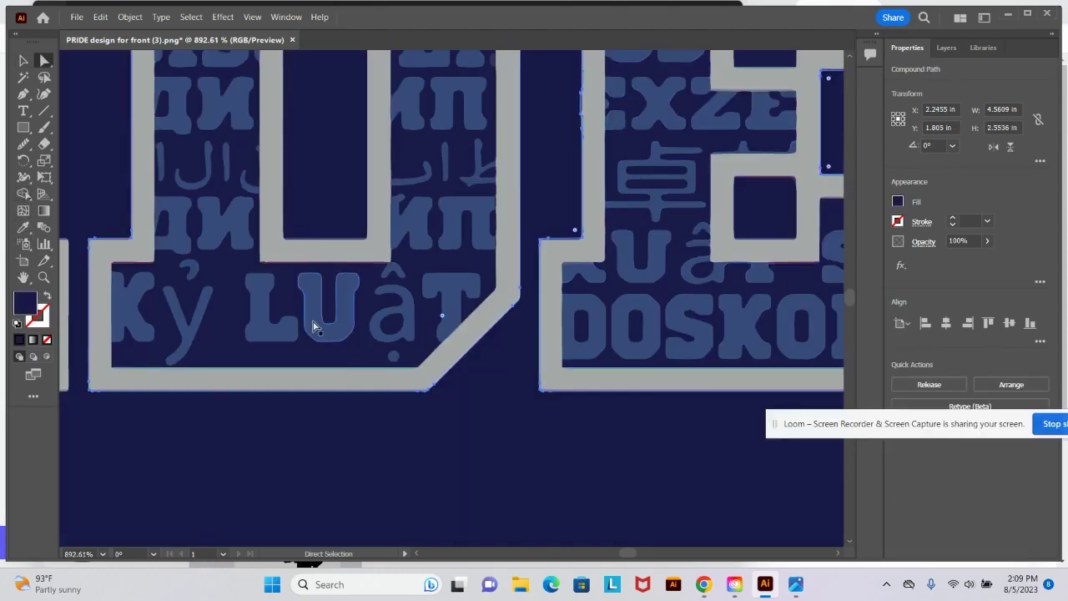
Examine the gray outlines and letter counters across the whole PRIDE word for remaining flaws
scroll(311, 355, "up", 4)
scroll(309, 357, "up", 2)
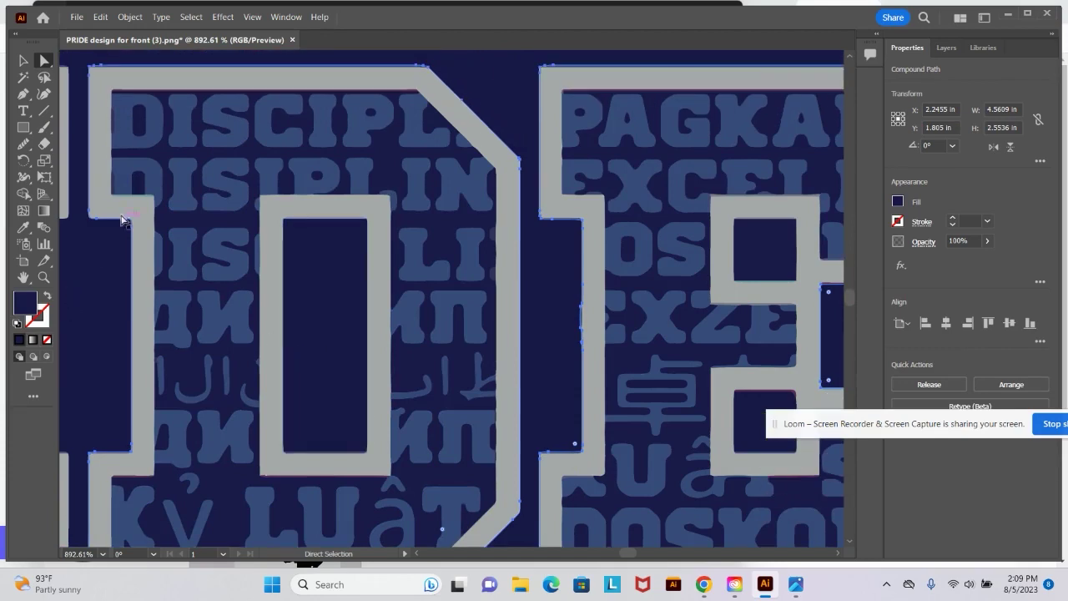
left_click(24, 278)
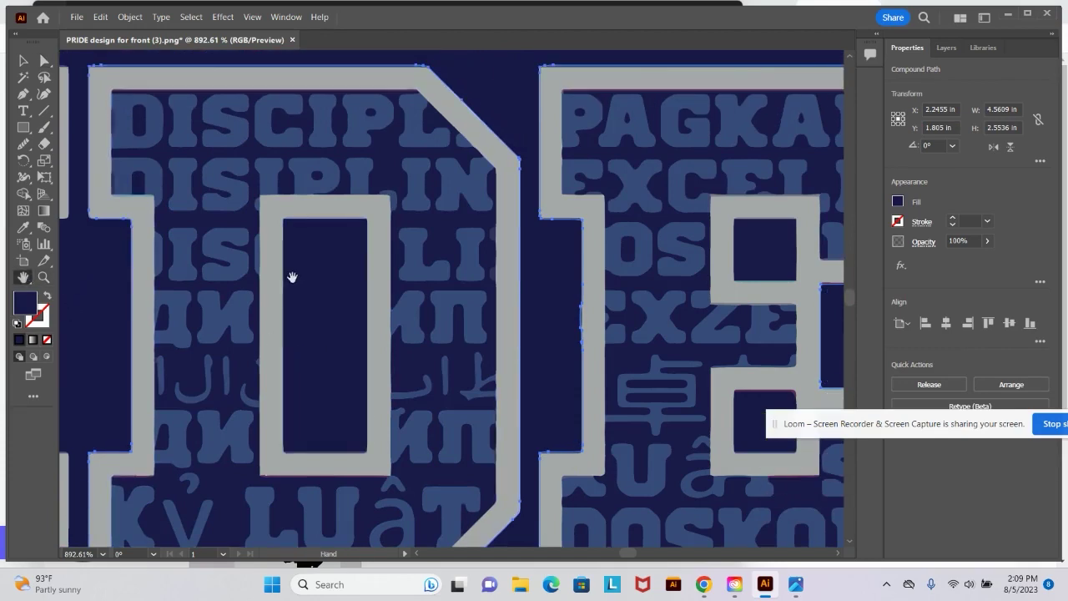
left_click_drag(291, 276, 719, 255)
left_click_drag(377, 304, 481, 267)
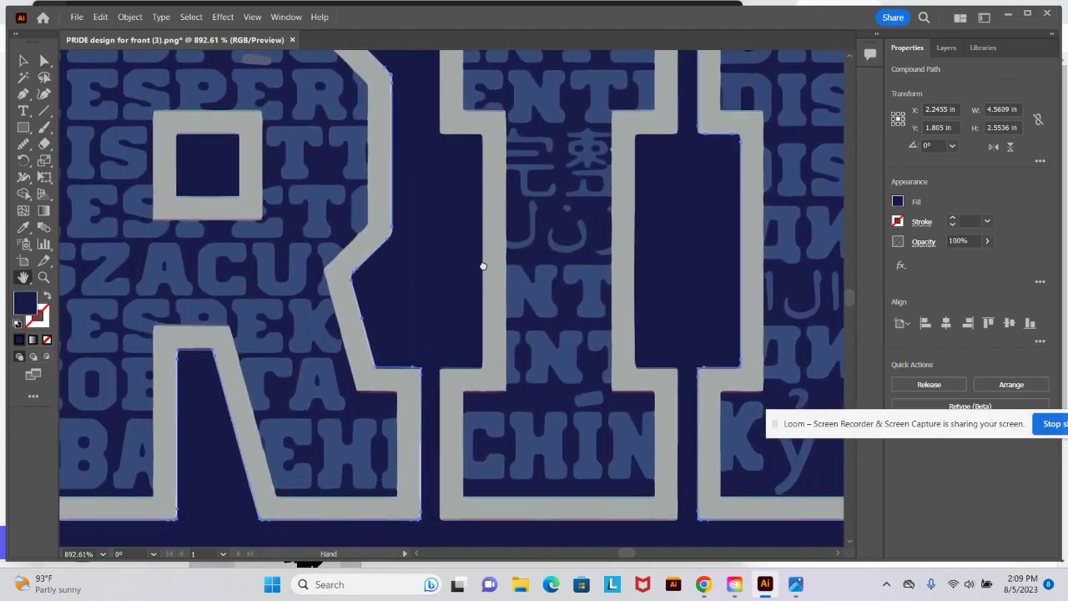
left_click_drag(201, 238, 554, 452)
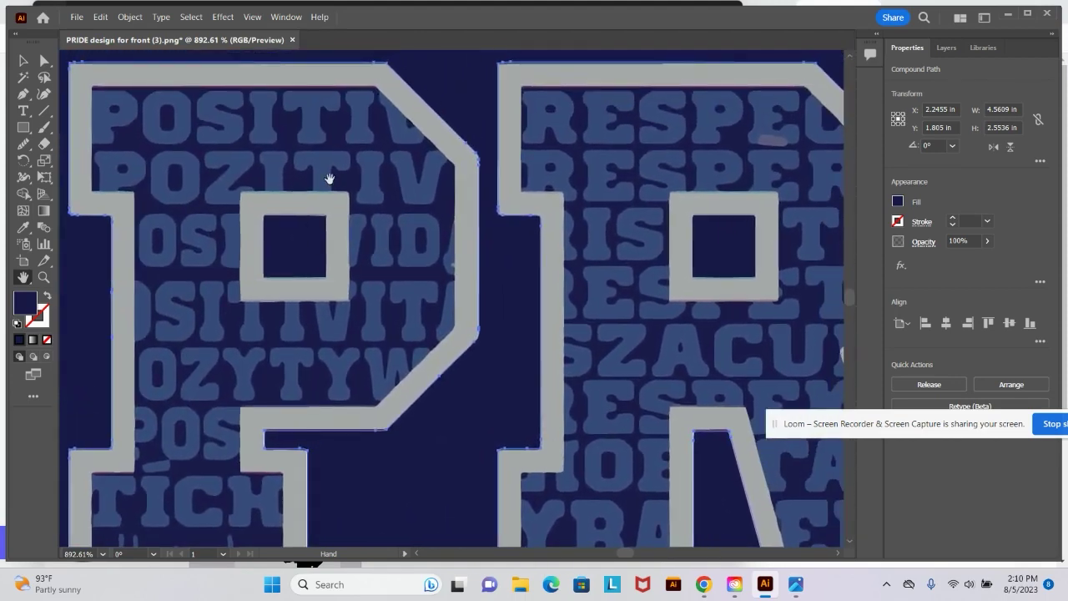
left_click_drag(591, 369, 95, 372)
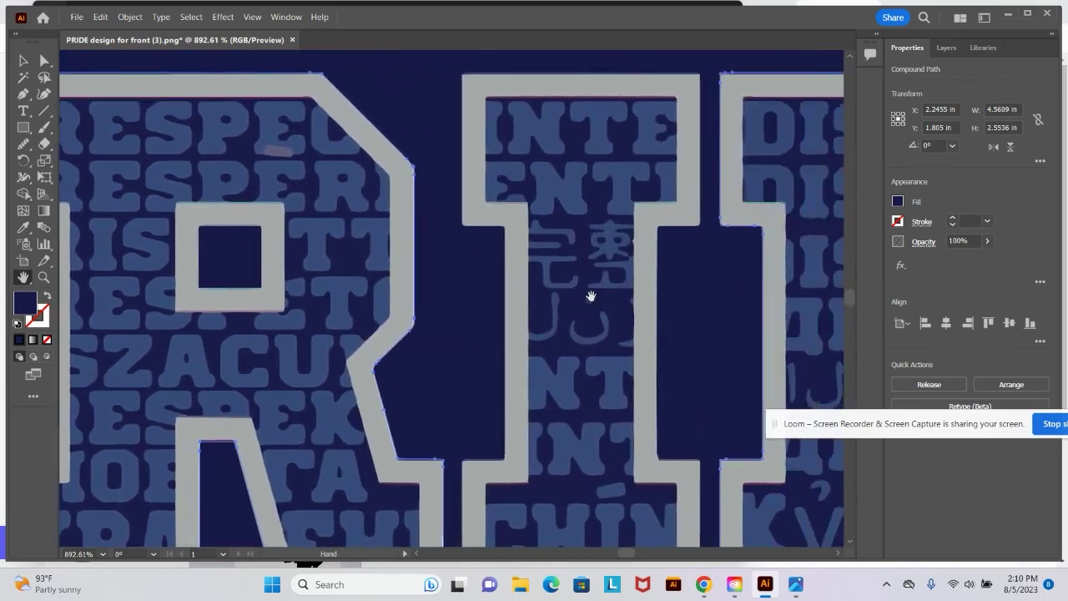
mouse_move(609, 298)
left_mouse_down()
mouse_move(167, 327)
mouse_move(498, 280)
left_mouse_up()
left_click_drag(583, 344, 247, 283)
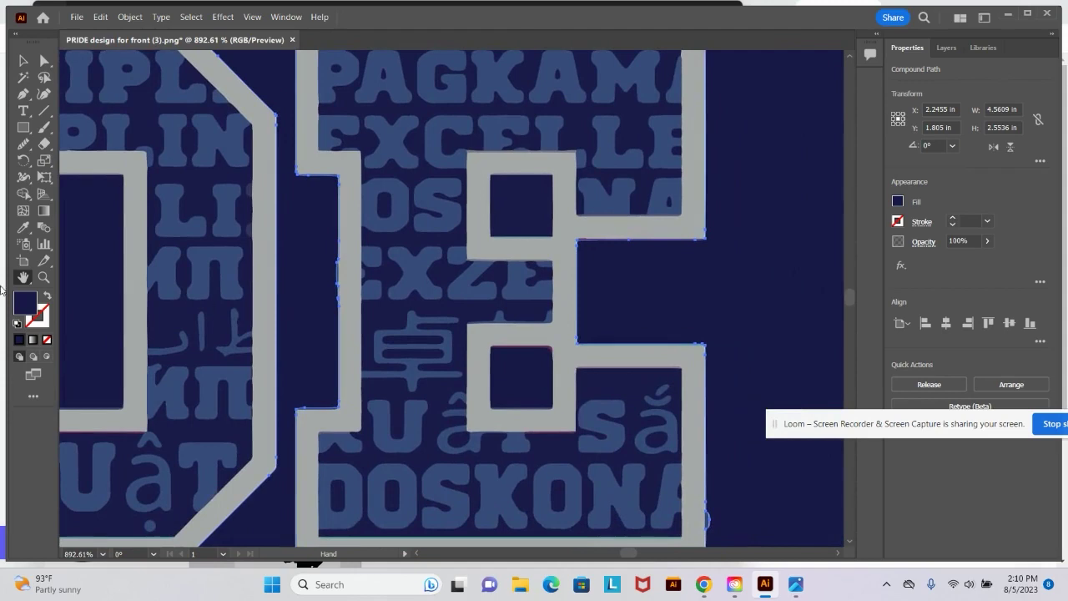
left_click(44, 277)
left_click_drag(668, 259, 489, 269)
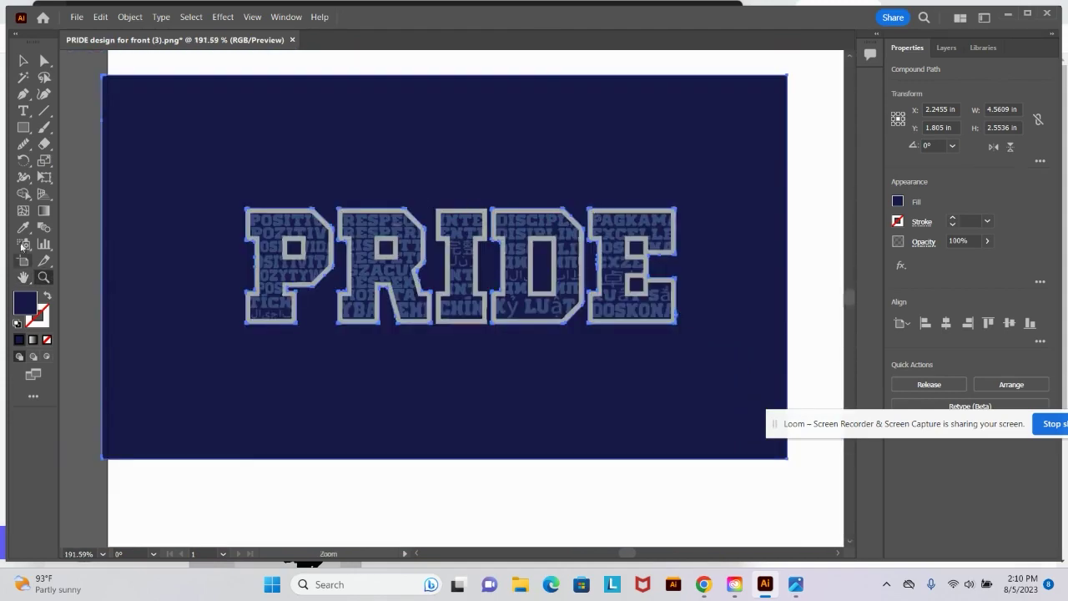
left_click(22, 61)
left_click_drag(131, 124, 139, 124)
left_click(28, 263)
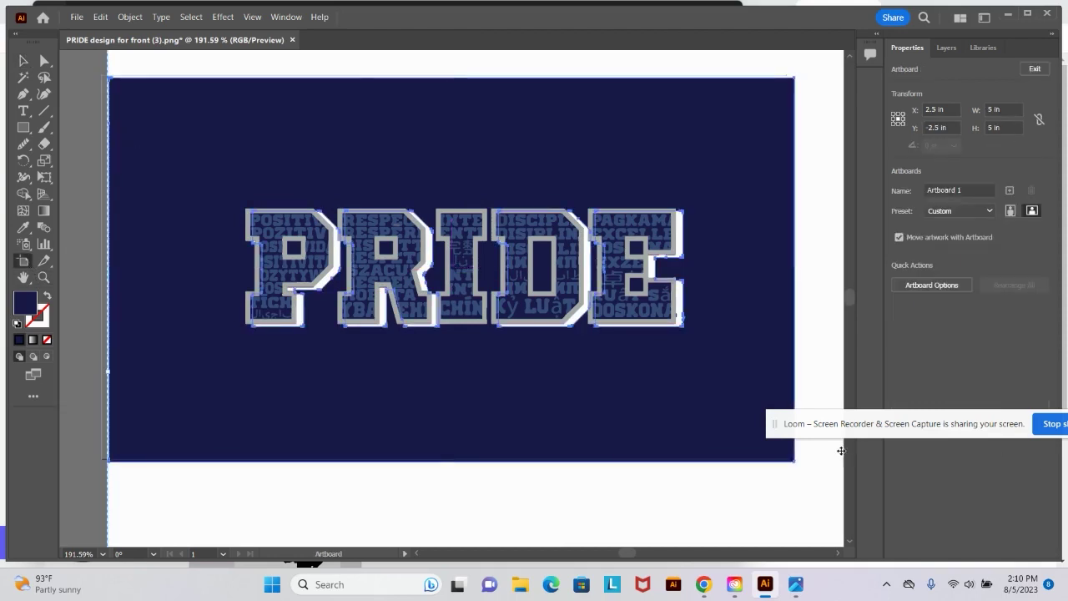
scroll(430, 299, "down", 1)
scroll(429, 299, "down", 7)
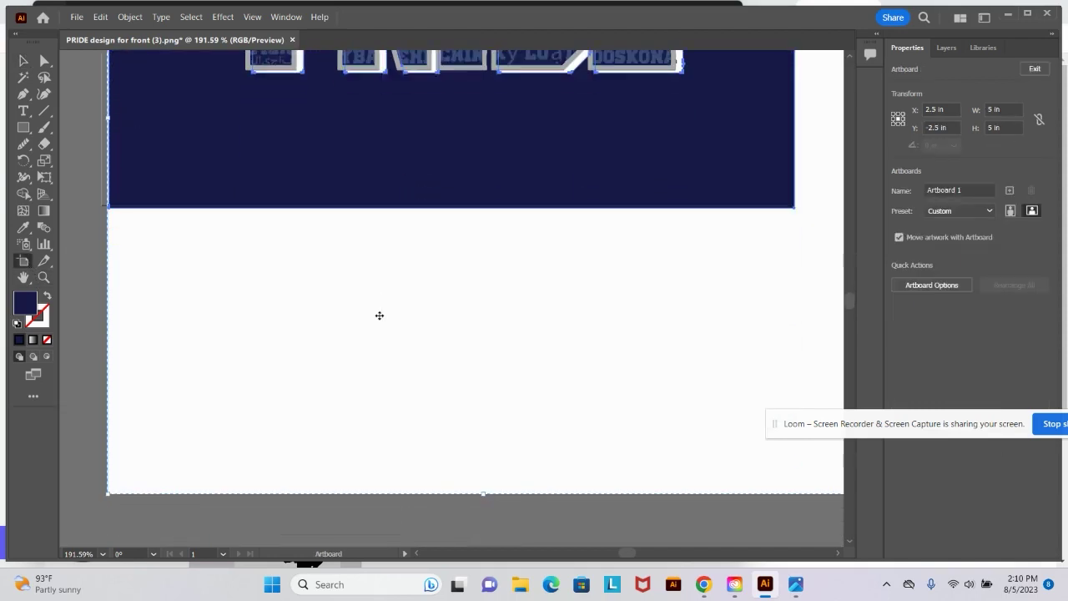
left_click_drag(108, 496, 112, 259)
key("Delete")
left_click_drag(107, 495, 108, 207)
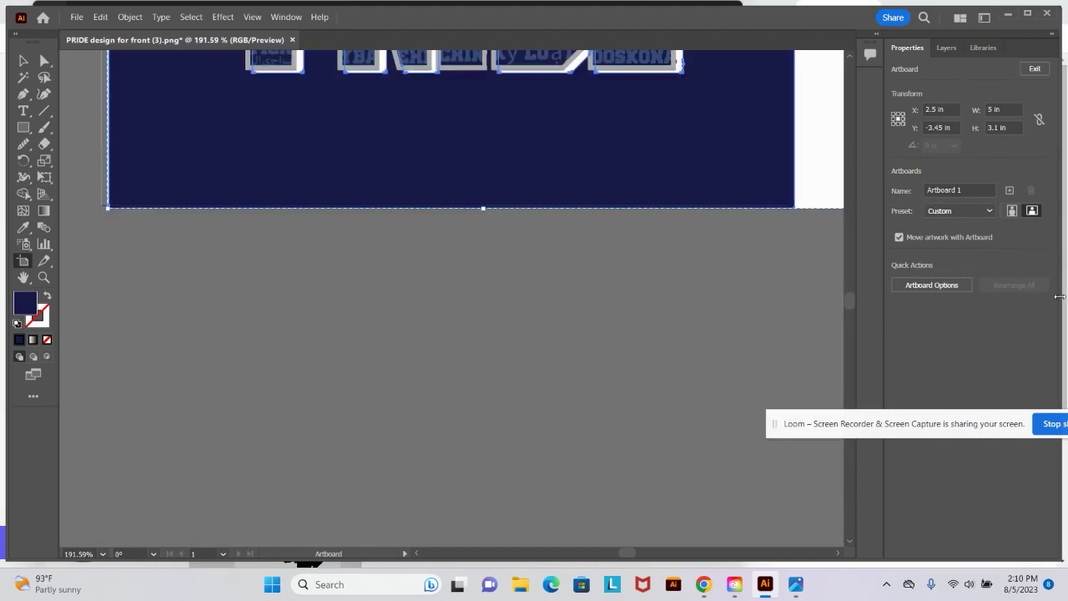
scroll(285, 429, "up", 4)
key("ctrl+z")
key("ctrl+z")
Resize the artboard to fit the navy background exactly, 4.56 in wide by 2.55 in high
scroll(286, 429, "down", 1)
scroll(179, 480, "down", 5)
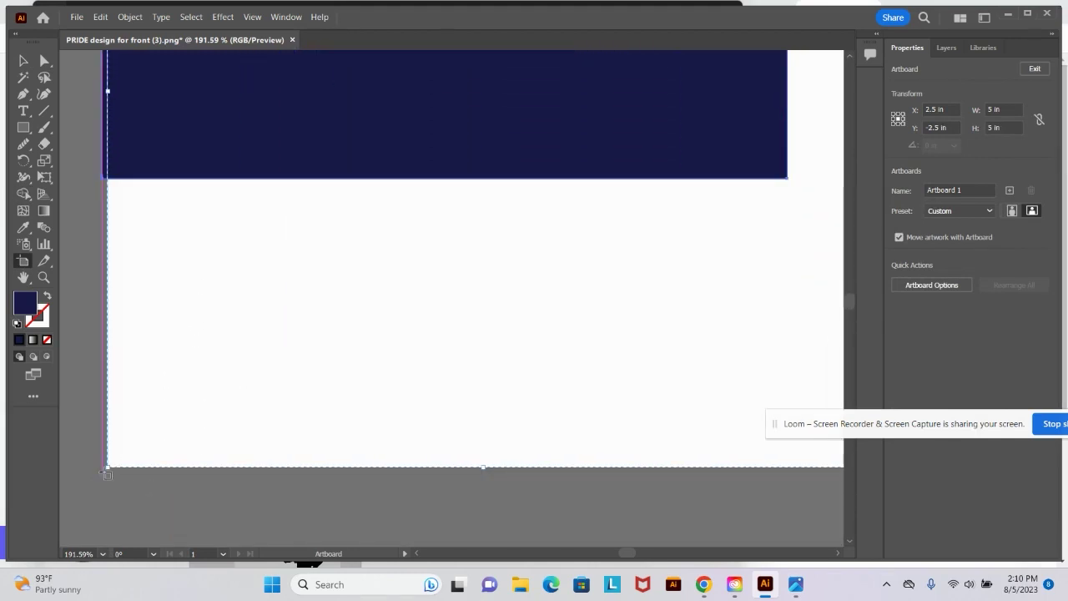
left_click_drag(108, 469, 103, 192)
scroll(574, 368, "up", 12)
scroll(628, 533, "right", 15)
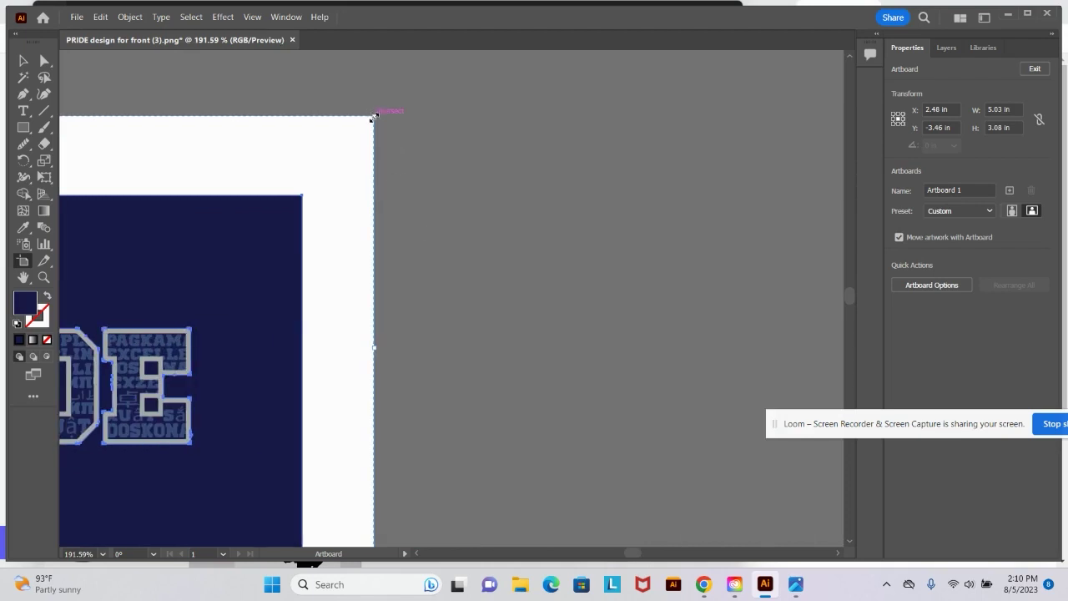
left_click_drag(374, 118, 302, 196)
left_click_drag(636, 551, 629, 554)
scroll(592, 345, "down", 2)
scroll(595, 338, "down", 4)
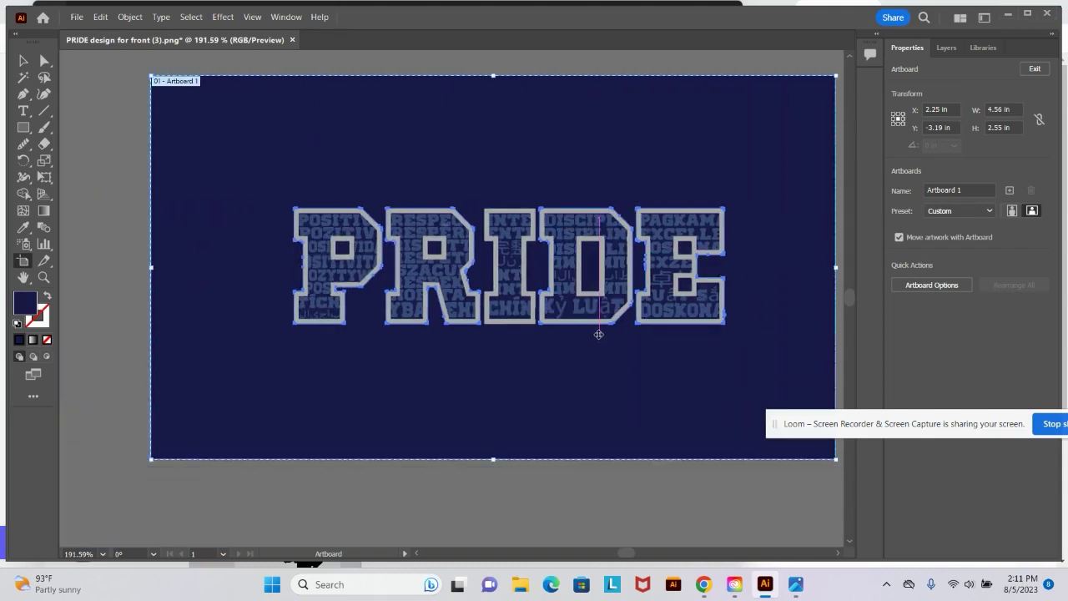
left_click_drag(595, 419, 450, 446)
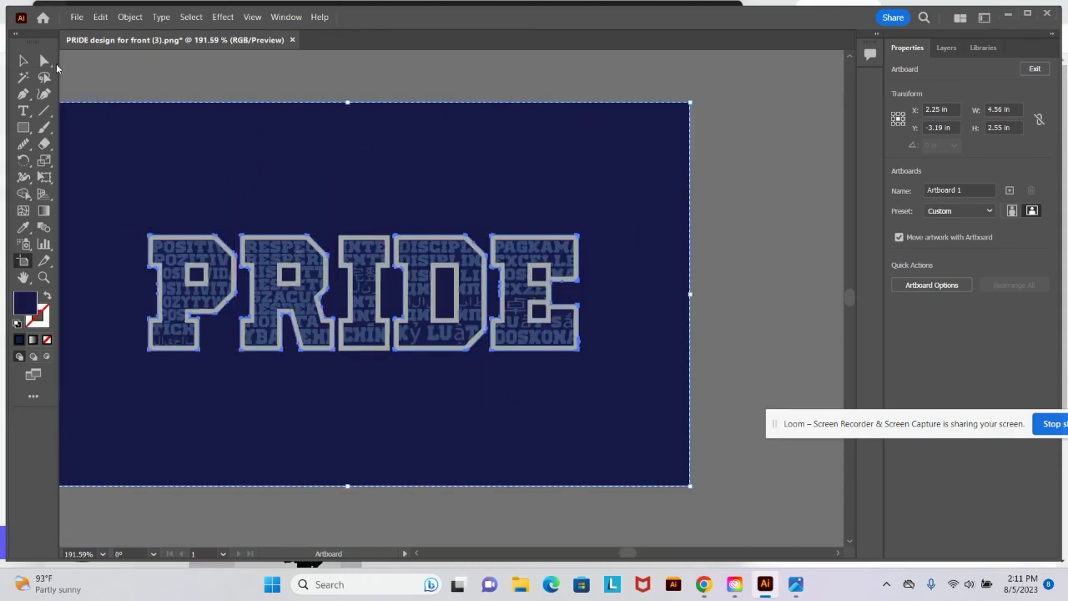
Save the design on the computer as an Adobe Illustrator (*.AI) file named PRIDE design for front (3) in Downloads, accepting the save options
left_click(76, 18)
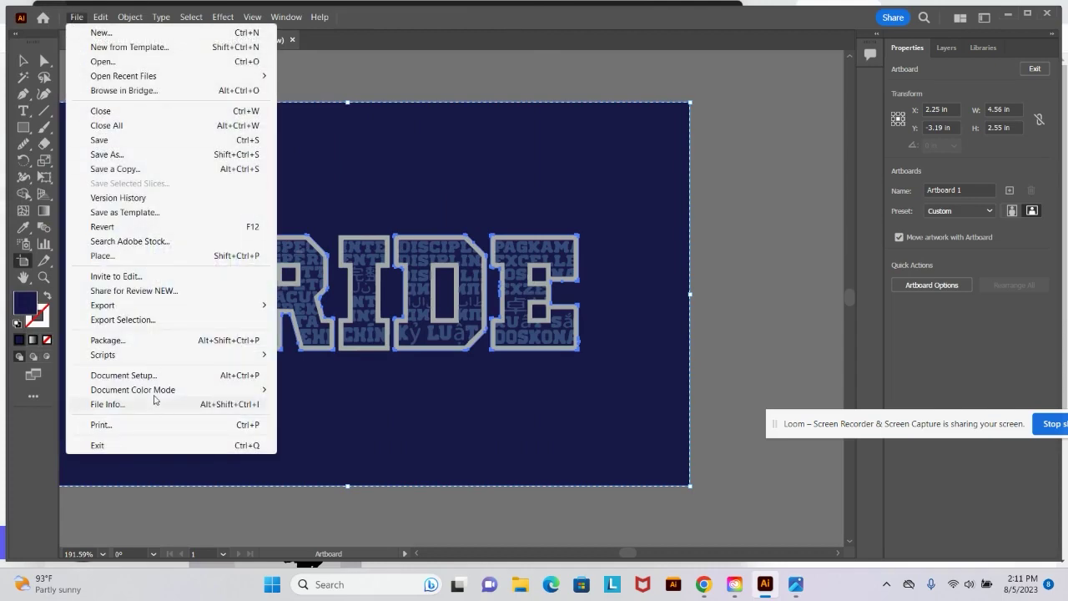
left_click(139, 158)
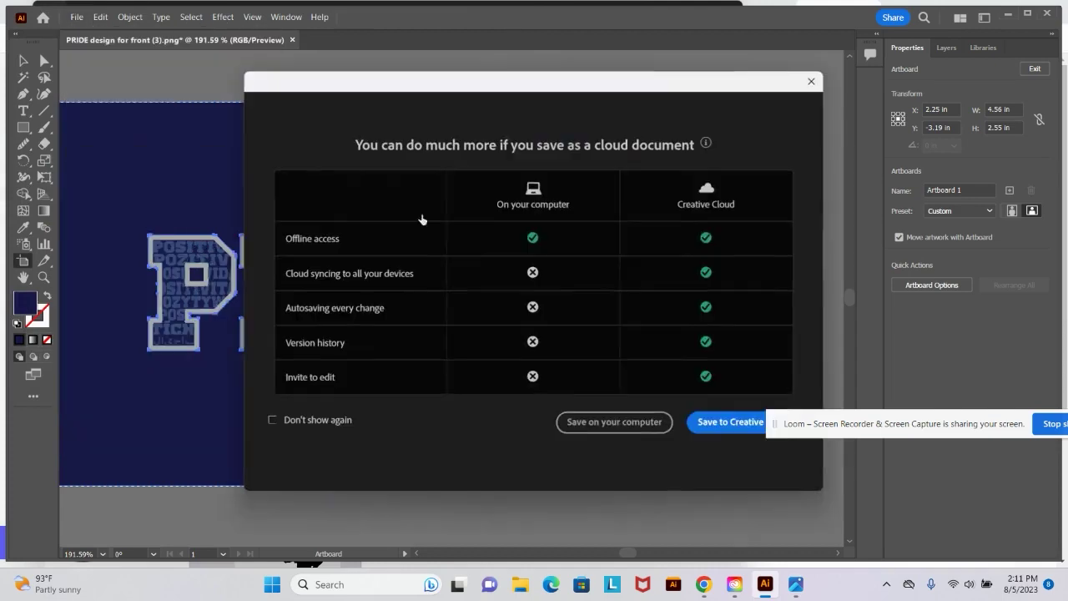
left_click(587, 424)
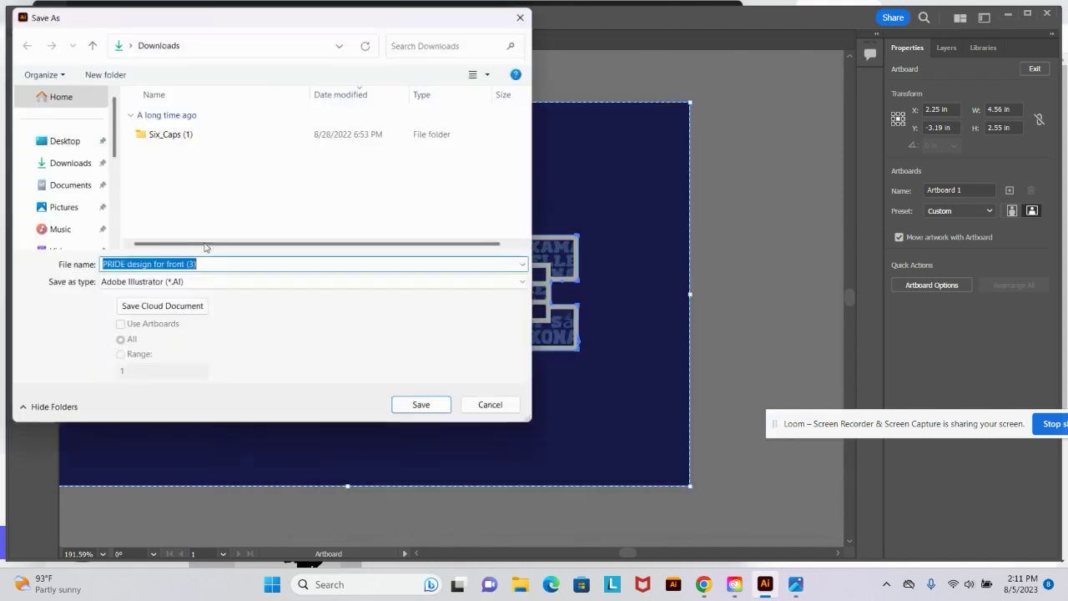
left_click(160, 284)
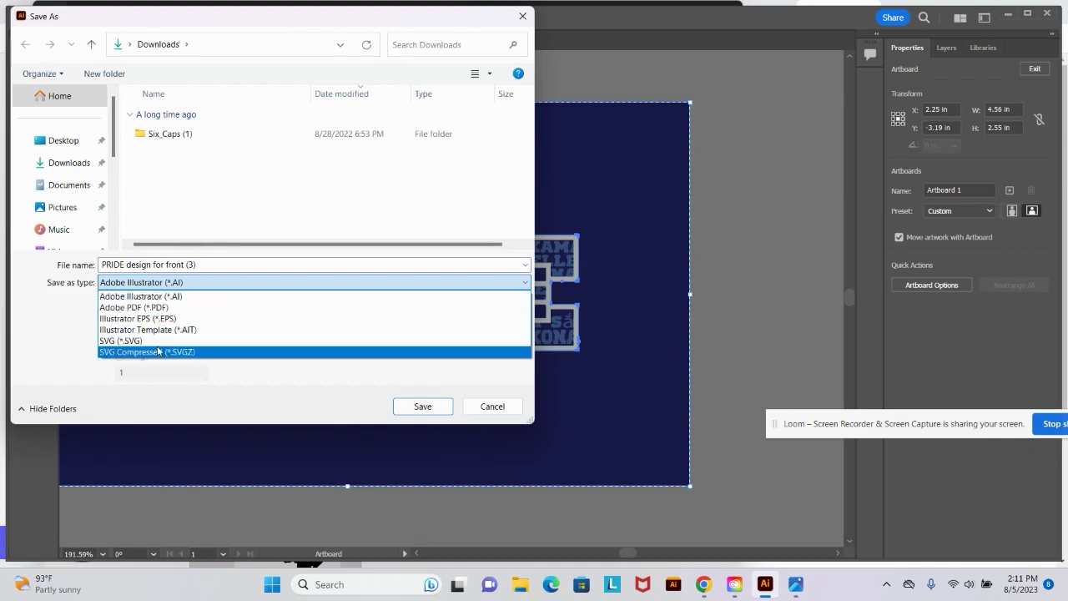
left_click(58, 343)
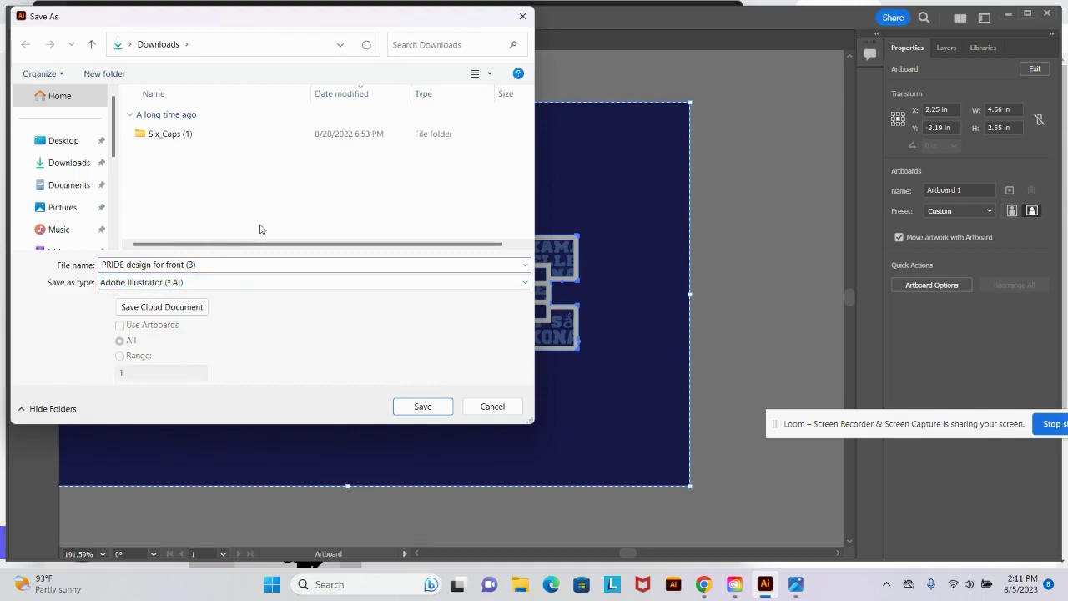
left_click(432, 416)
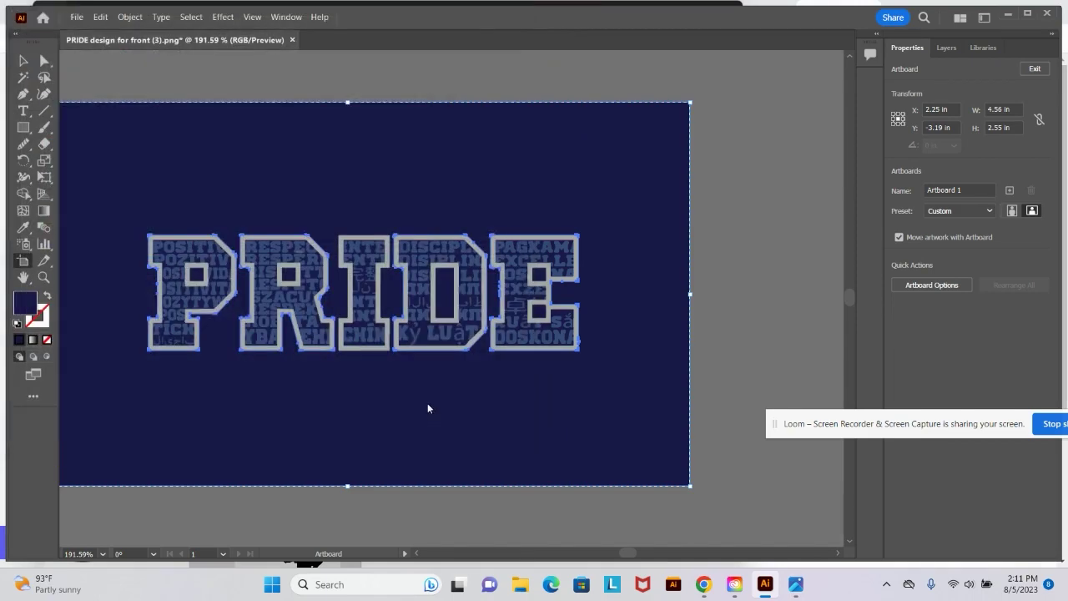
left_click(593, 484)
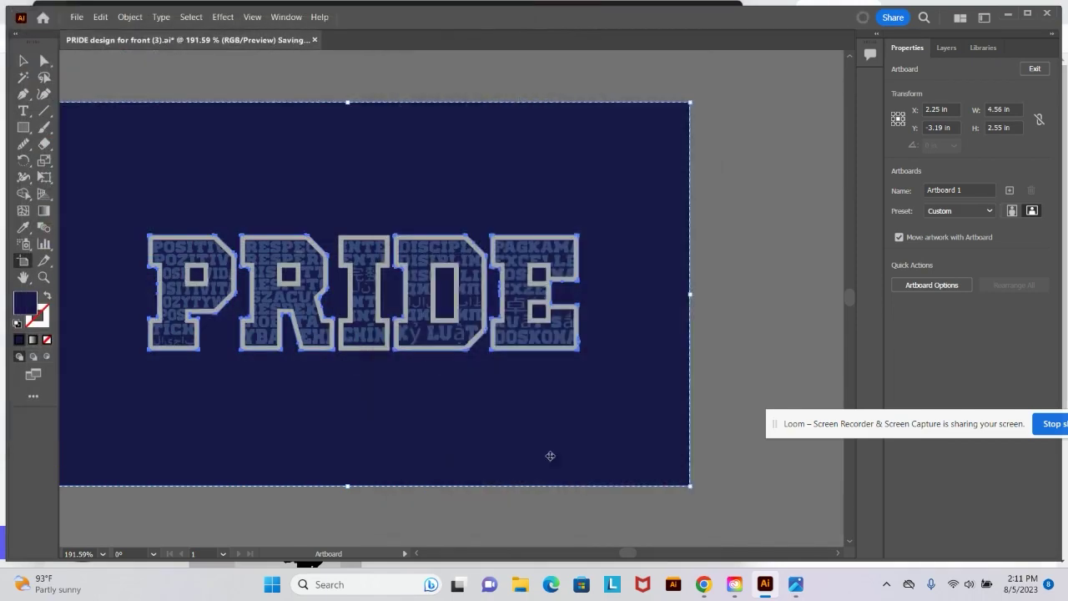
scroll(607, 233, "up", 2)
scroll(606, 233, "down", 3)
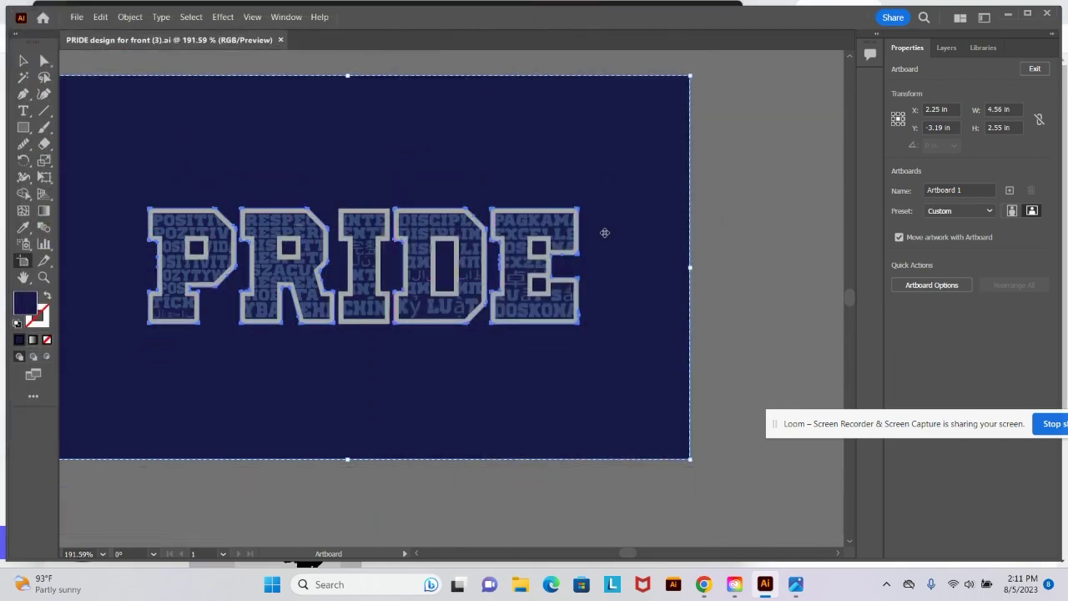
left_click_drag(636, 554, 635, 556)
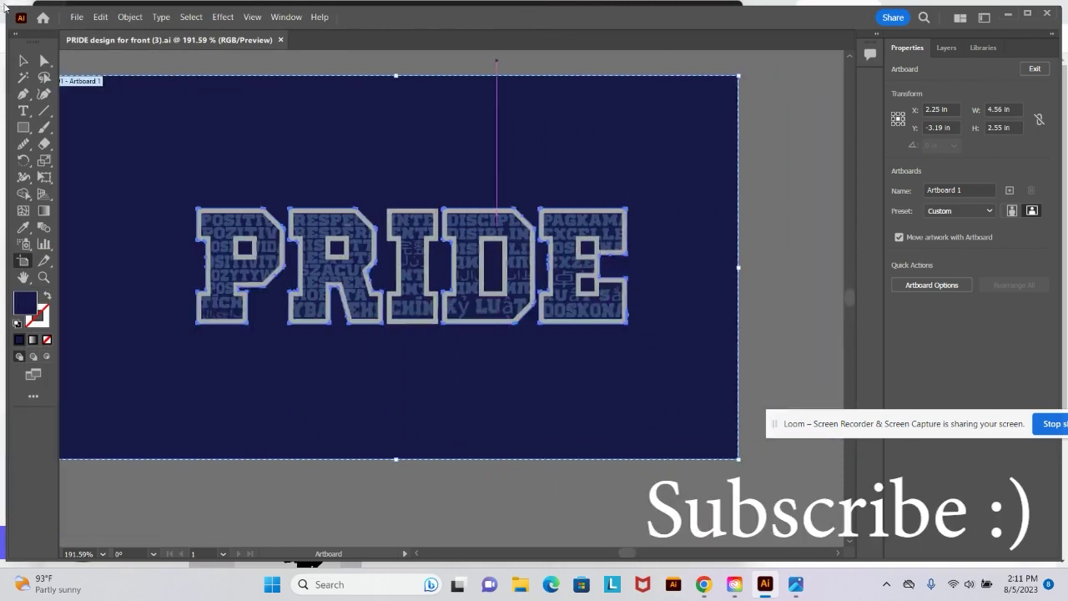